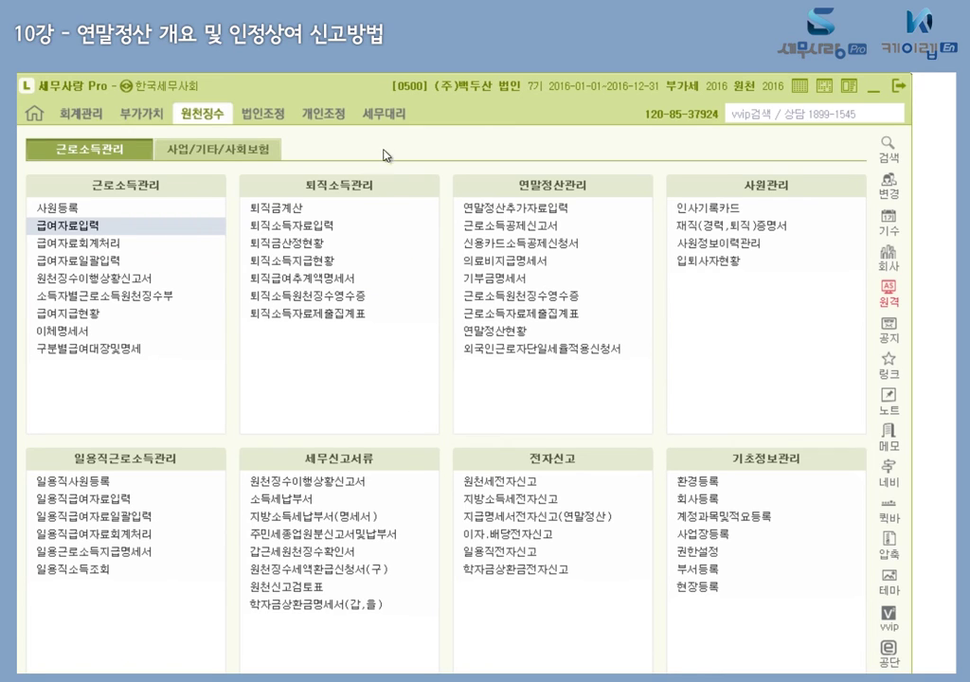
# Step: Review the 인정이자 entry and its 상여 disposition in the corporate adjustment form 소득금액조정합계표및명세서, and close the form
pyautogui.click(265, 114)
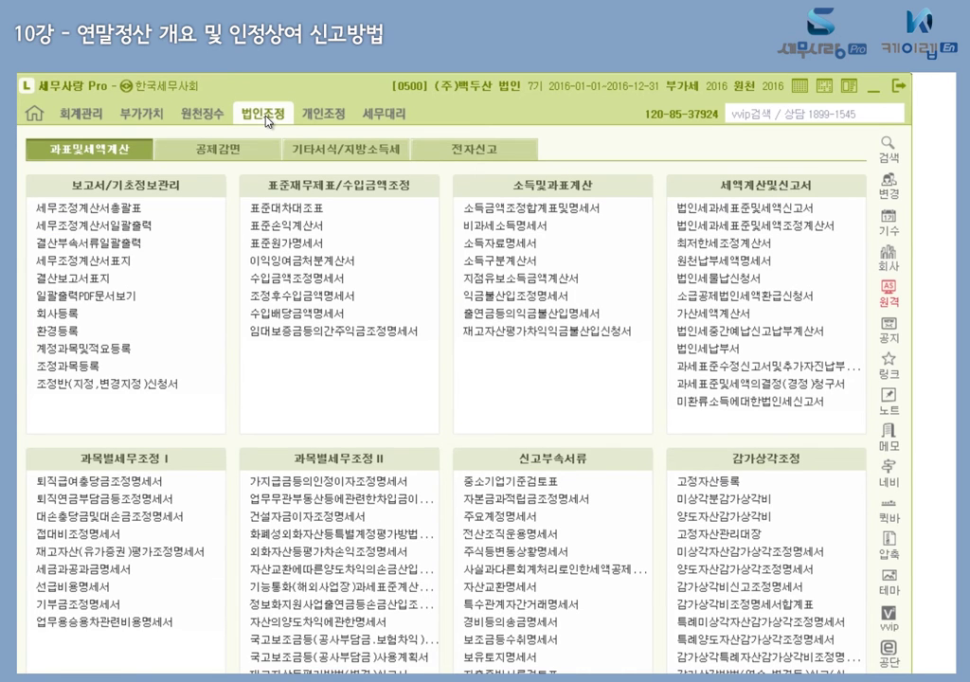
pyautogui.click(557, 219)
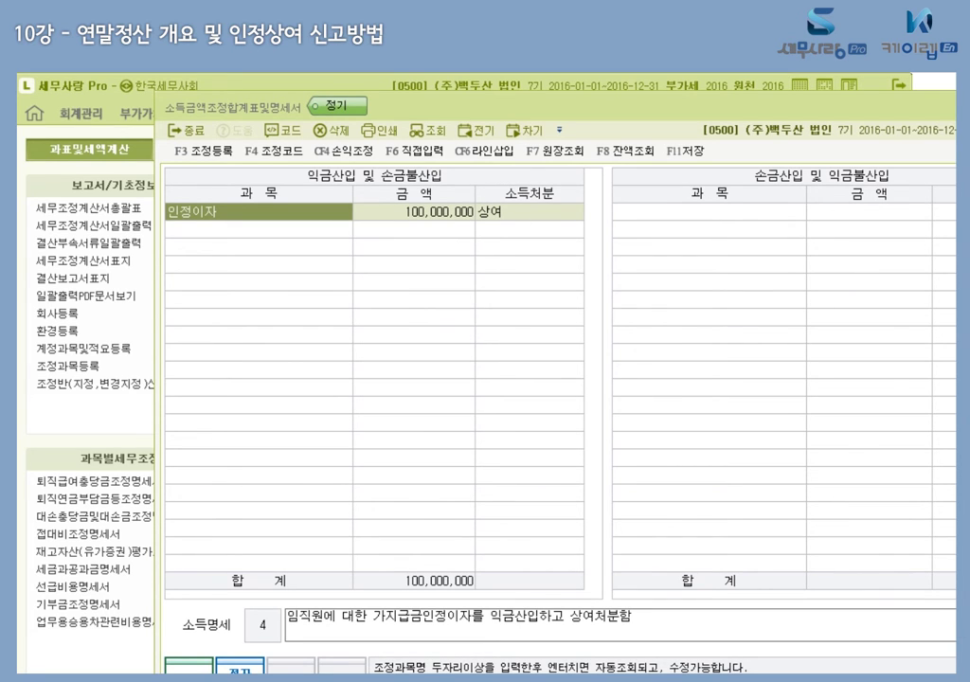
pyautogui.press('Escape')
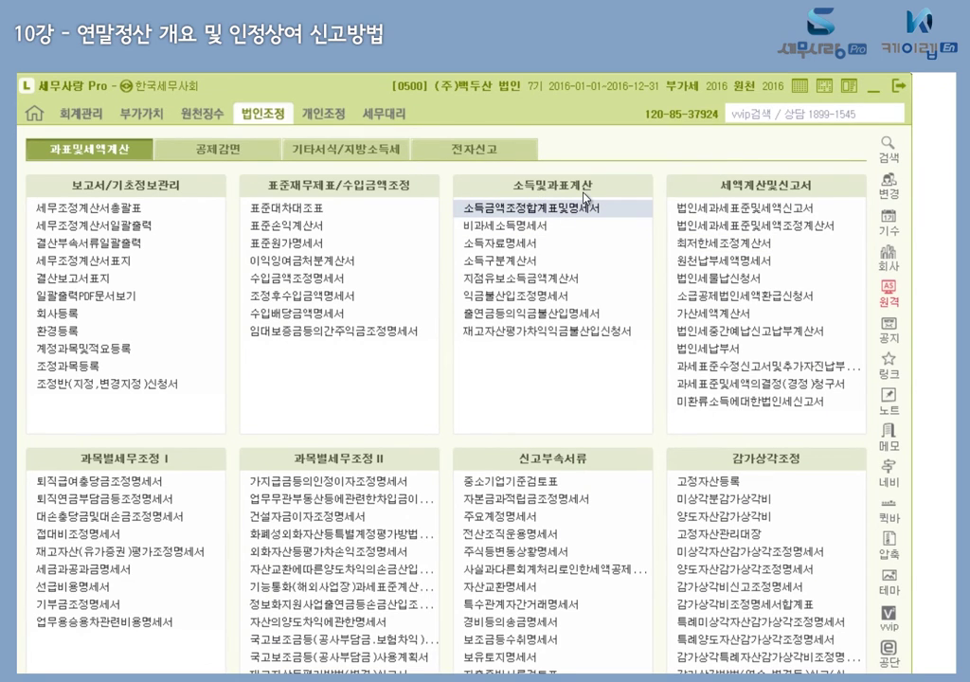
# Step: Examine each field of the 인정상여 row in 소득자료명세서, from income type and year-end settlement status to the remarks, and close the form
pyautogui.click(509, 246)
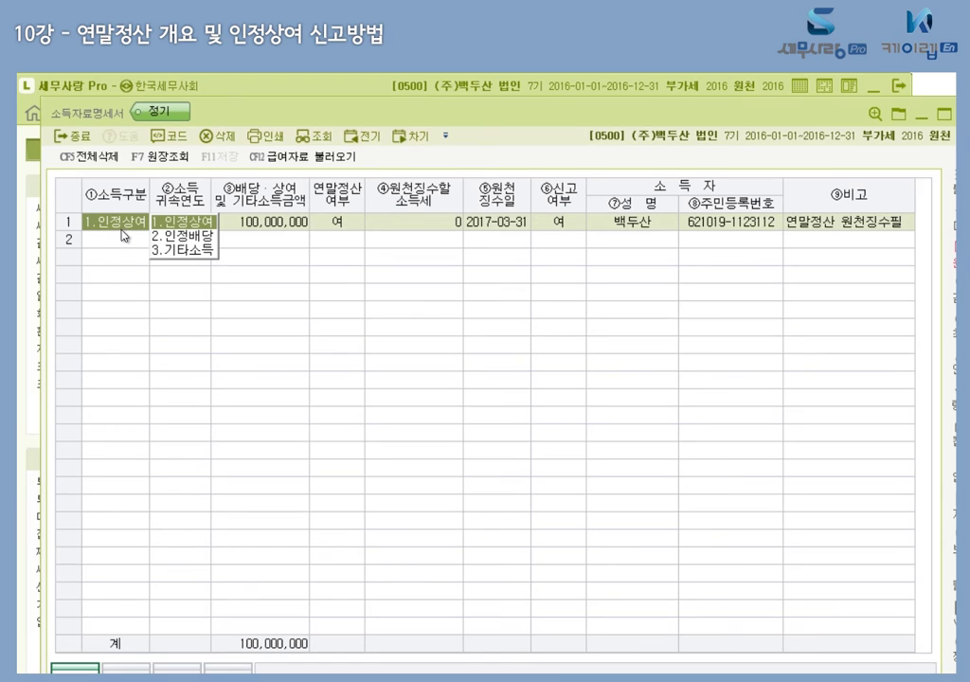
pyautogui.click(168, 224)
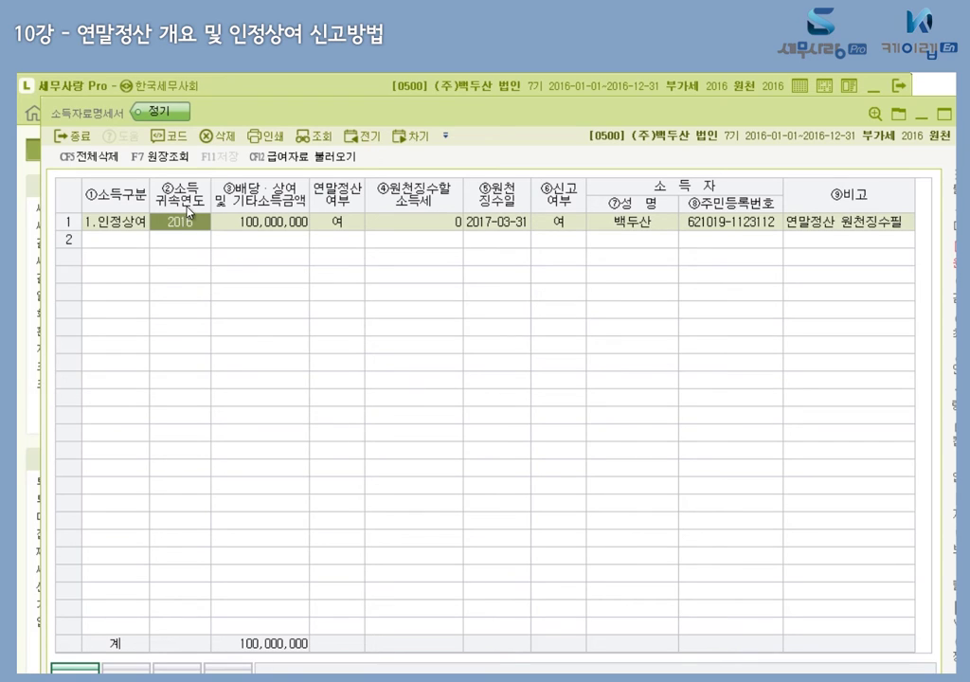
pyautogui.click(265, 224)
pyautogui.click(355, 227)
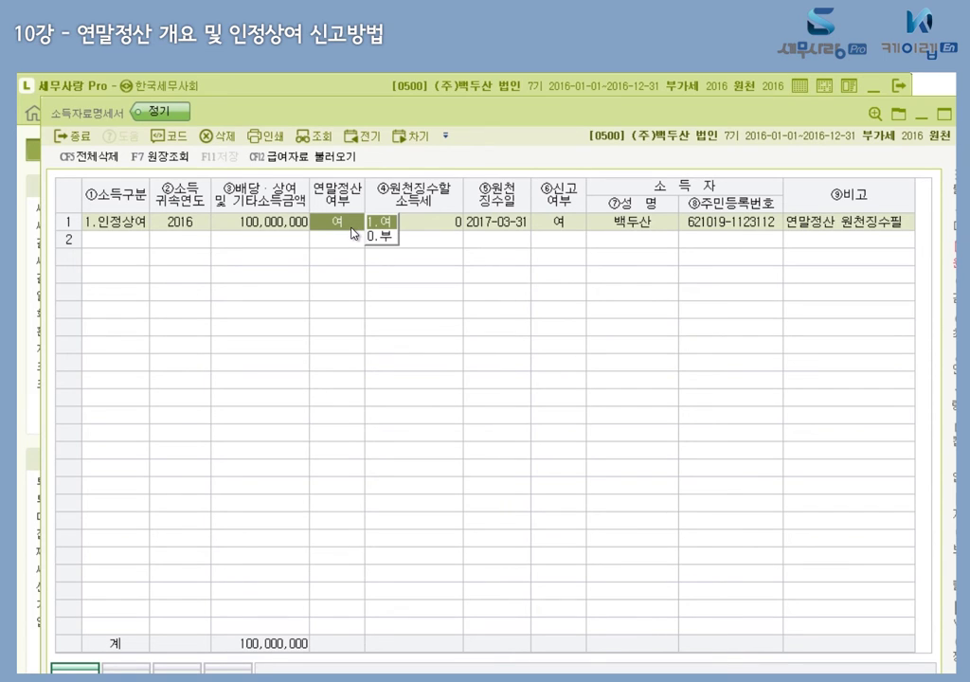
pyautogui.click(385, 225)
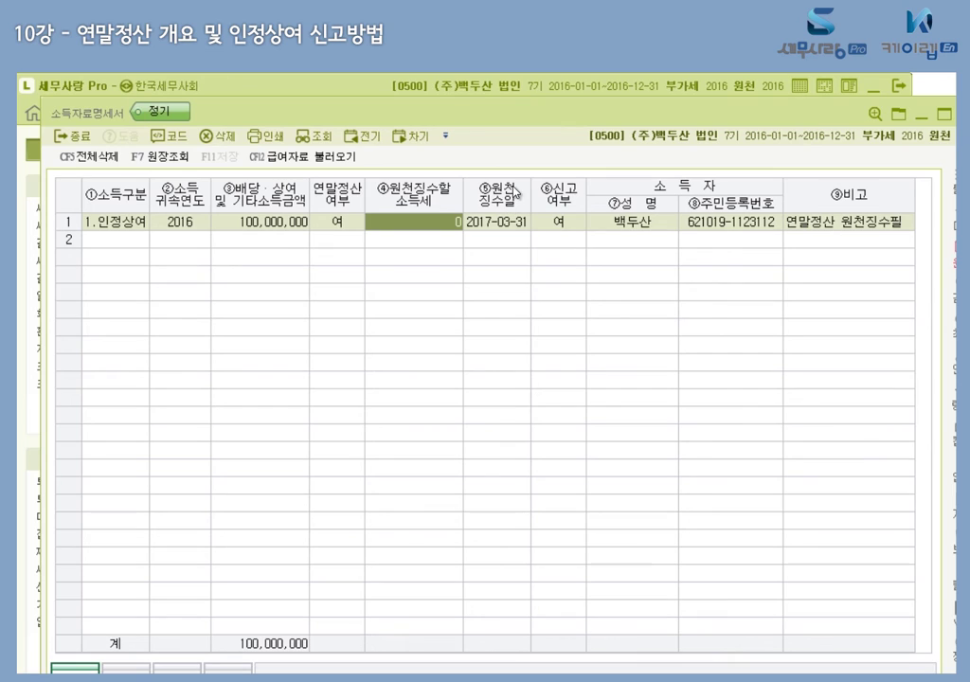
pyautogui.click(517, 232)
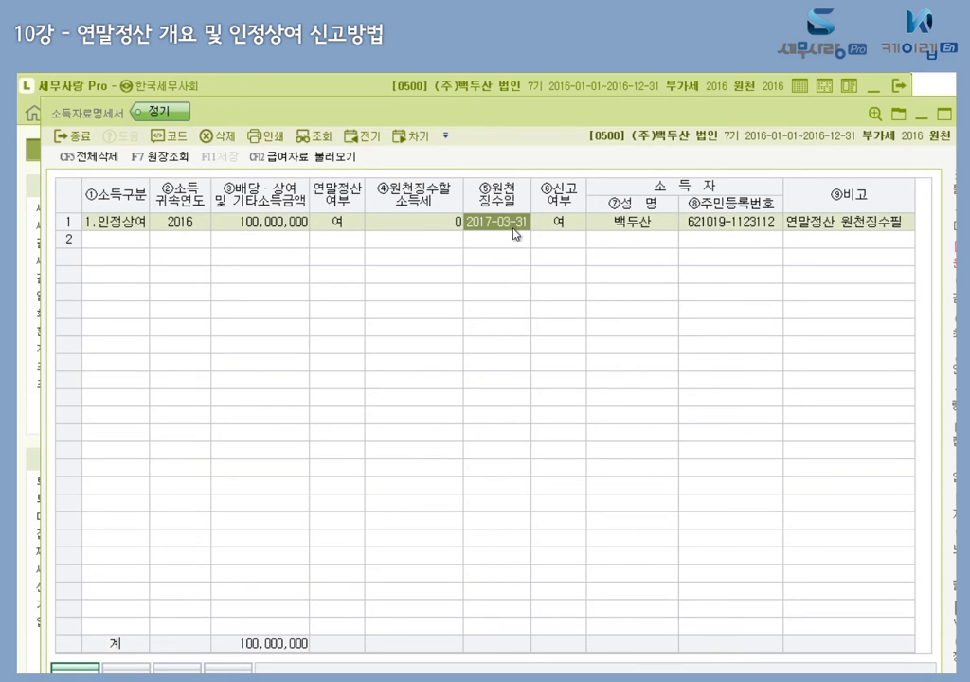
pyautogui.click(572, 230)
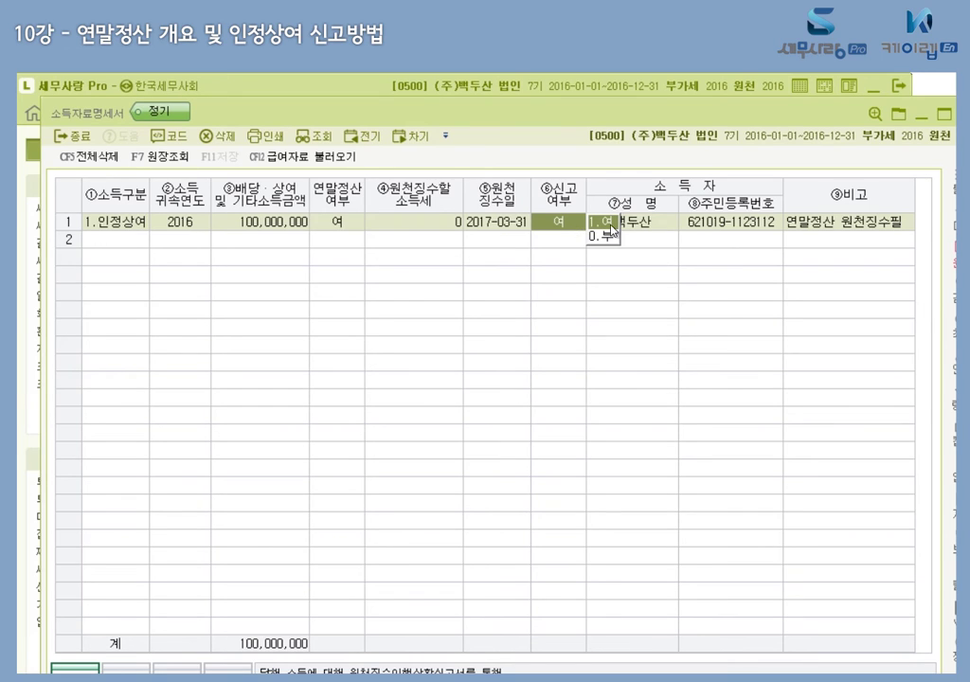
pyautogui.click(657, 224)
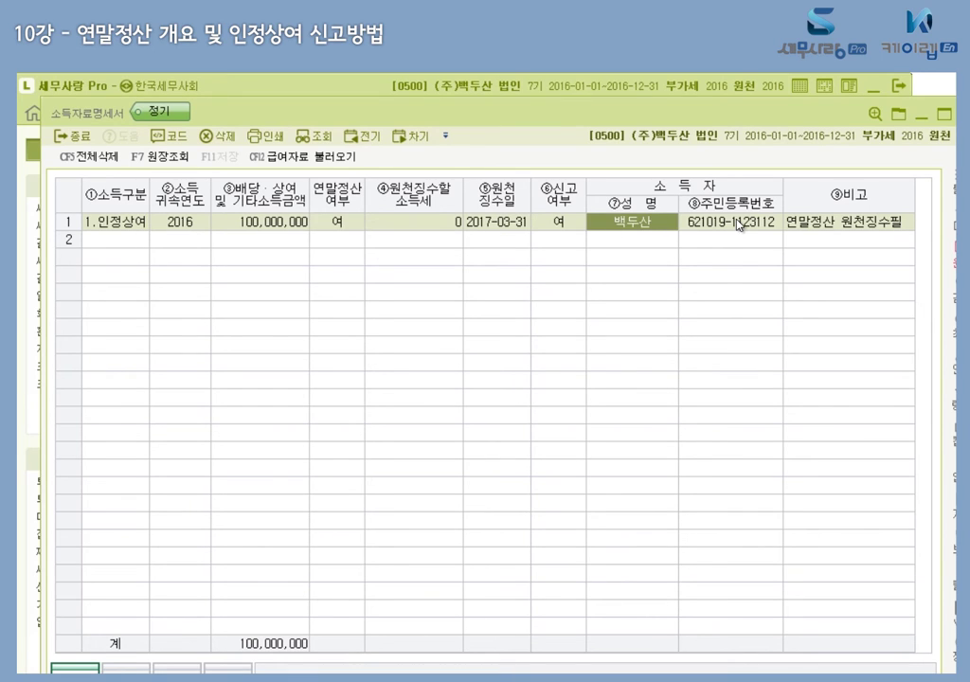
pyautogui.click(734, 224)
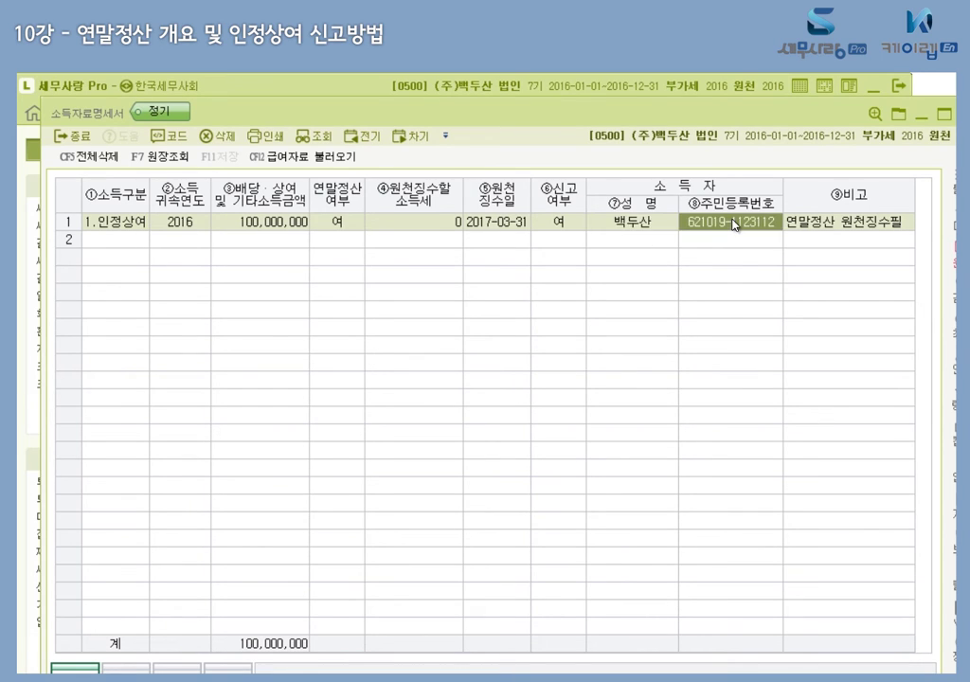
pyautogui.click(838, 227)
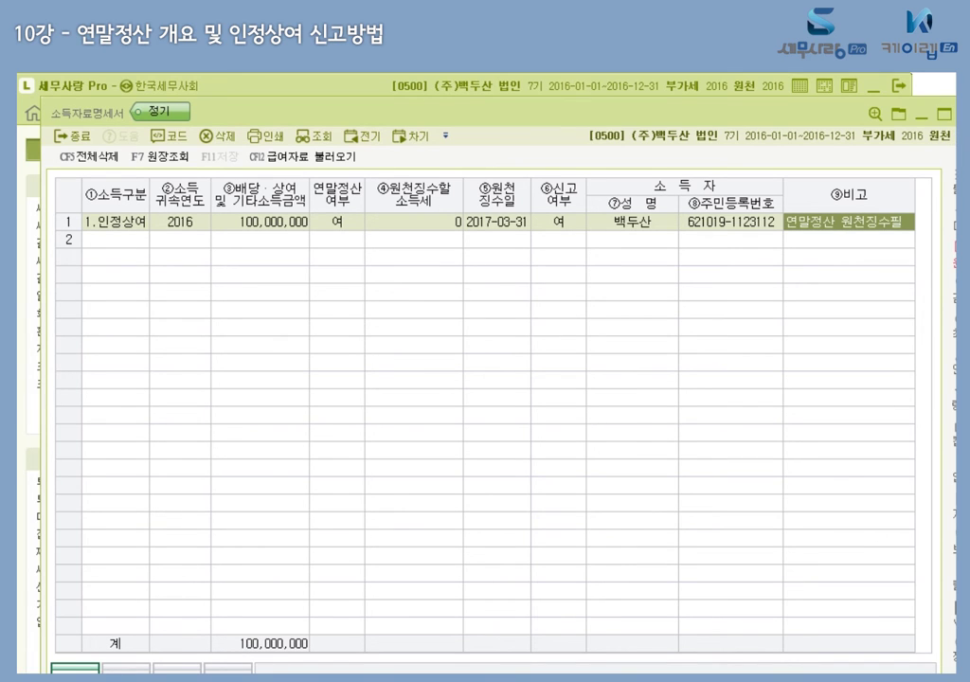
pyautogui.click(966, 113)
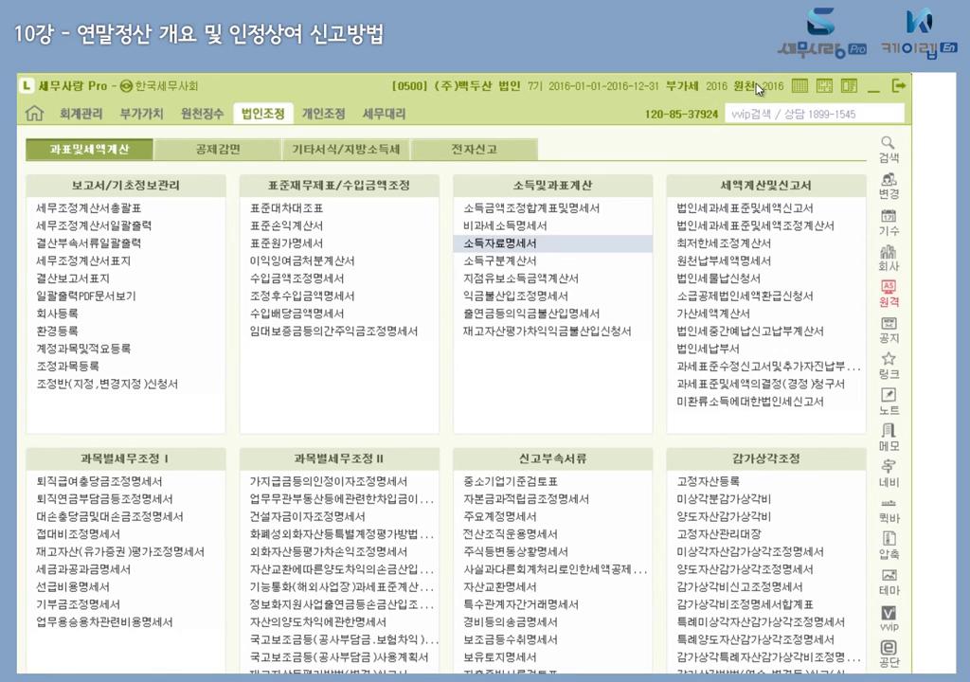
# Step: Change the withholding tax working year (원천 작업년도) to 2017
pyautogui.click(639, 92)
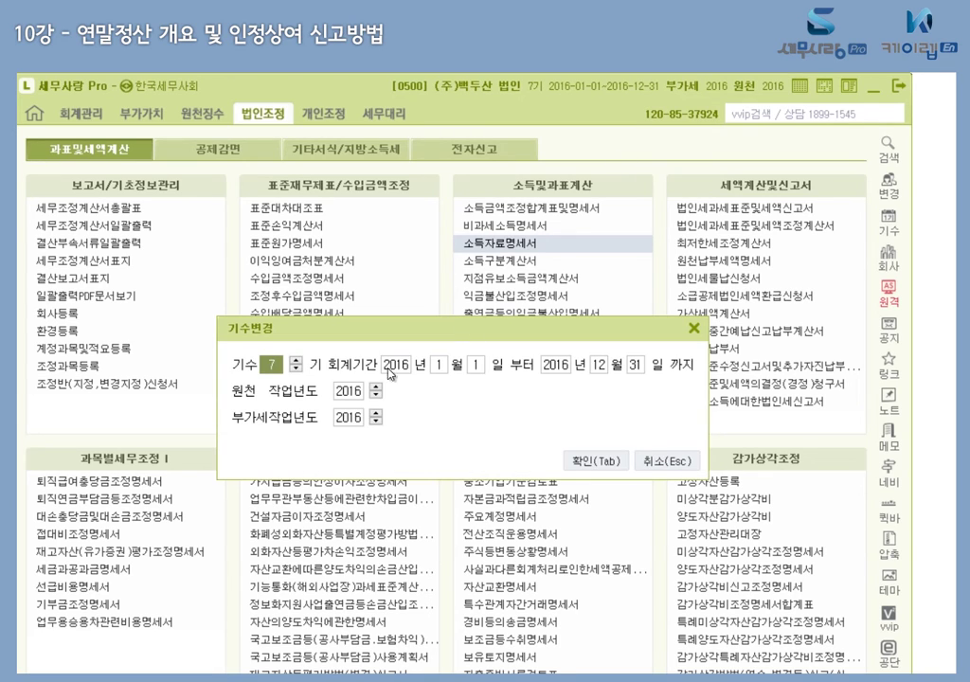
pyautogui.click(375, 386)
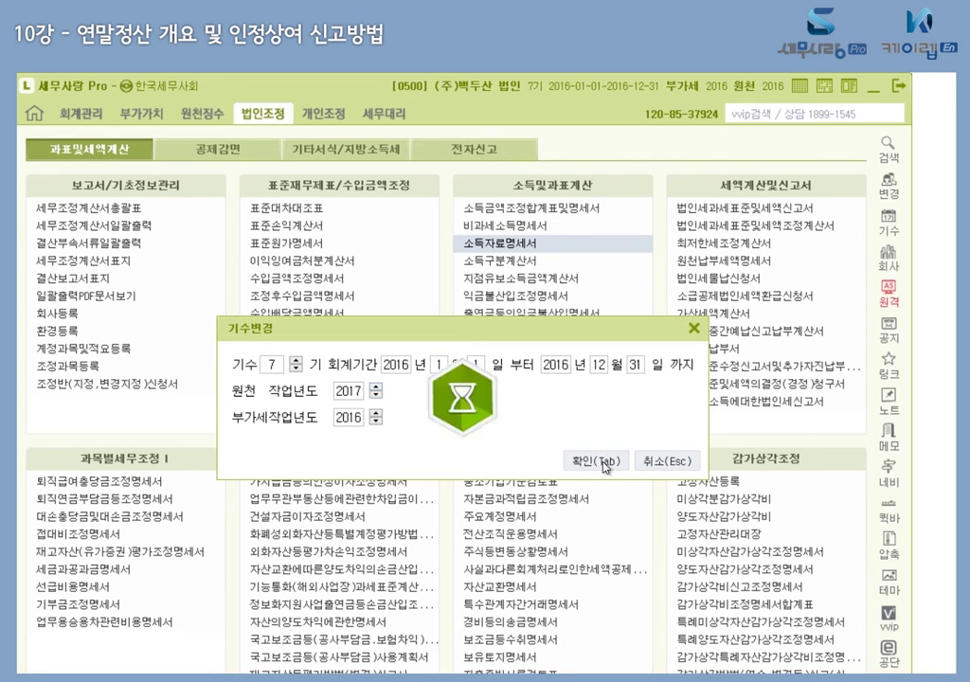
pyautogui.click(591, 461)
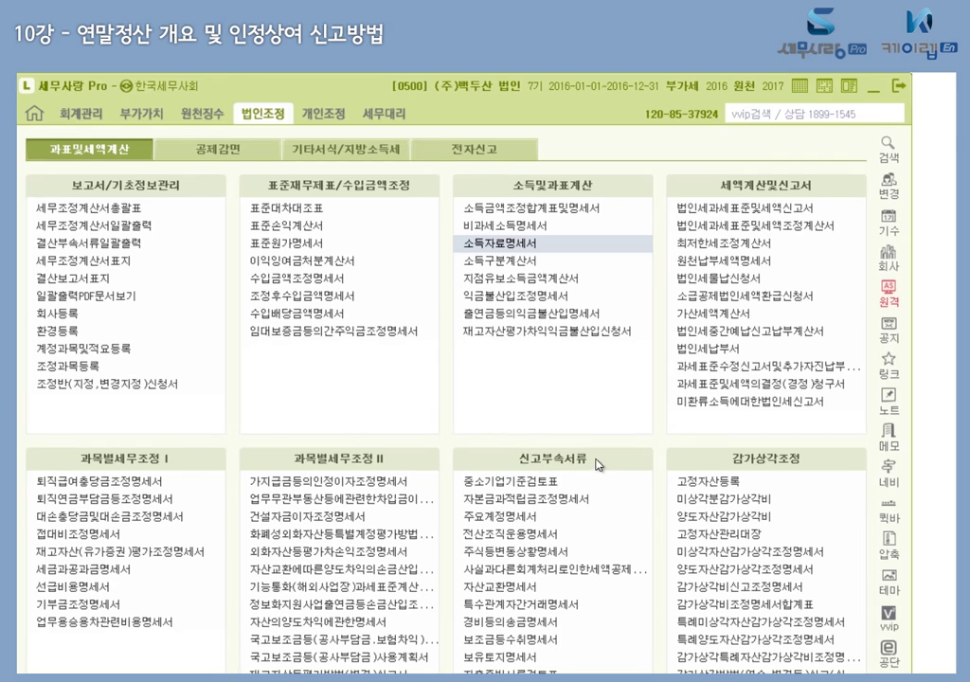
# Step: Open the withholding return 원천징수이행상황신고서 and set the attribution period (귀속기간) to February 2017 through February 2017
pyautogui.click(201, 114)
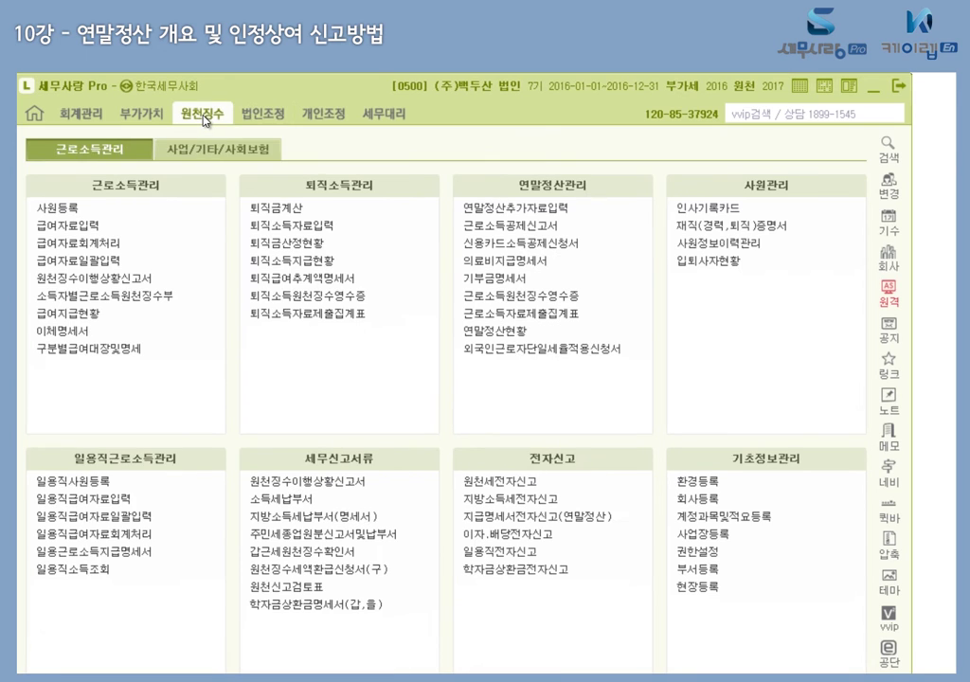
pyautogui.click(111, 280)
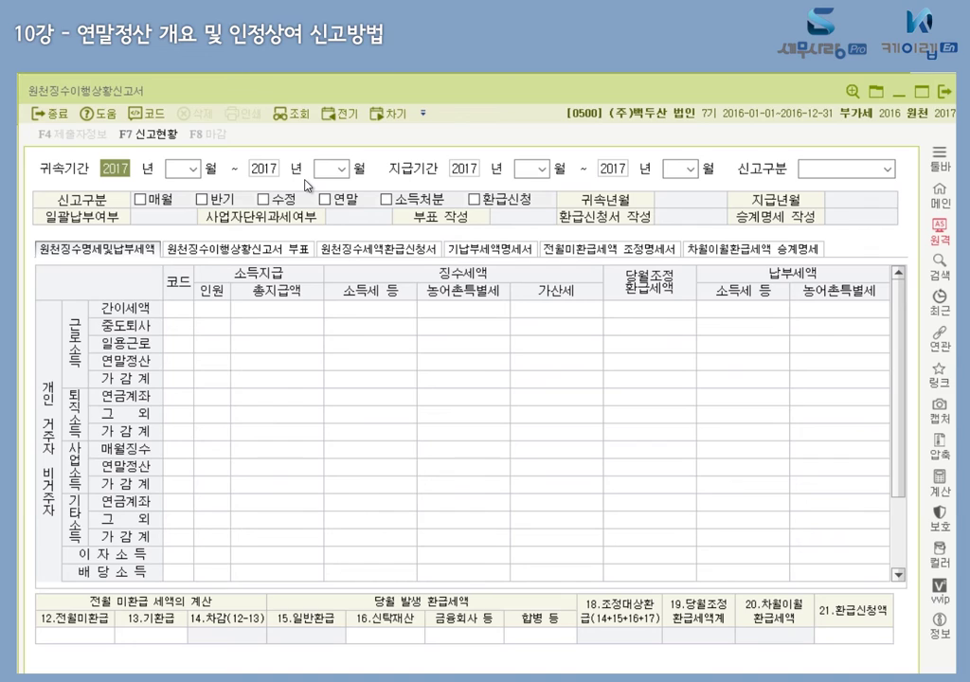
pyautogui.press('Return')
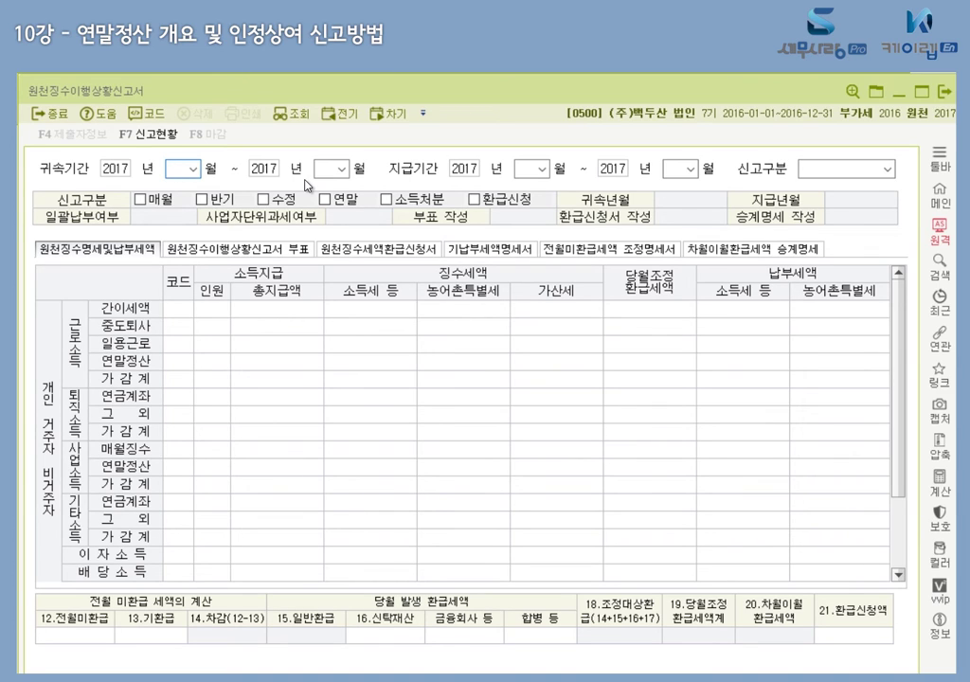
pyautogui.write('02')
pyautogui.press('Return')
pyautogui.press('Return')
pyautogui.write('02')
pyautogui.press('Return')
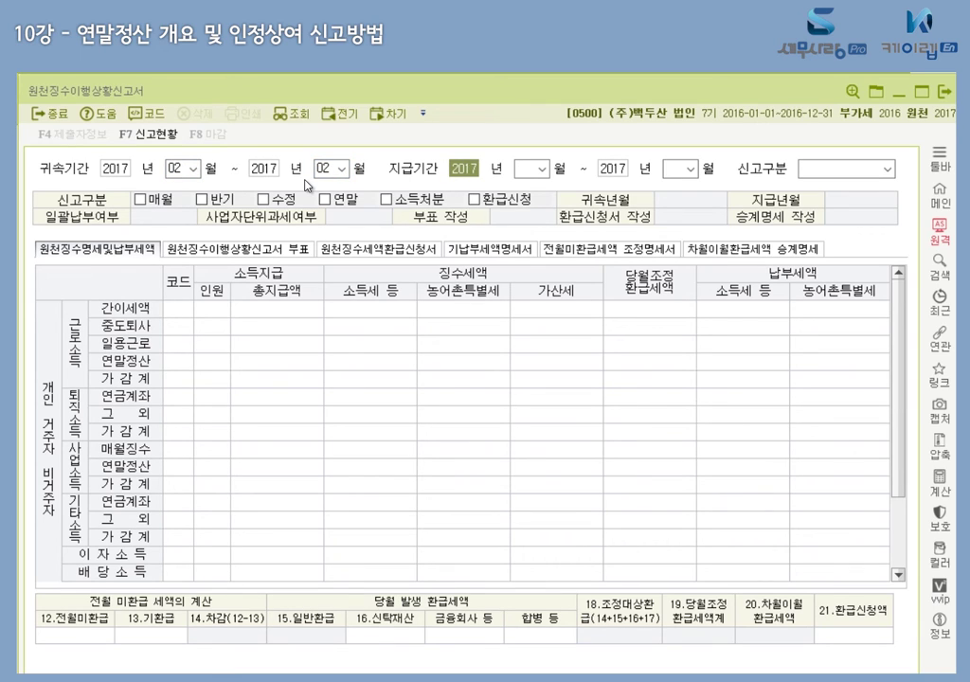
# Step: Set the payment period (지급기간) to March 2017 through March 2017 and load the return as 1.정기신고
pyautogui.press('Return')
pyautogui.write('03')
pyautogui.press('Return')
pyautogui.press('Return')
pyautogui.write('03')
pyautogui.press('Return')
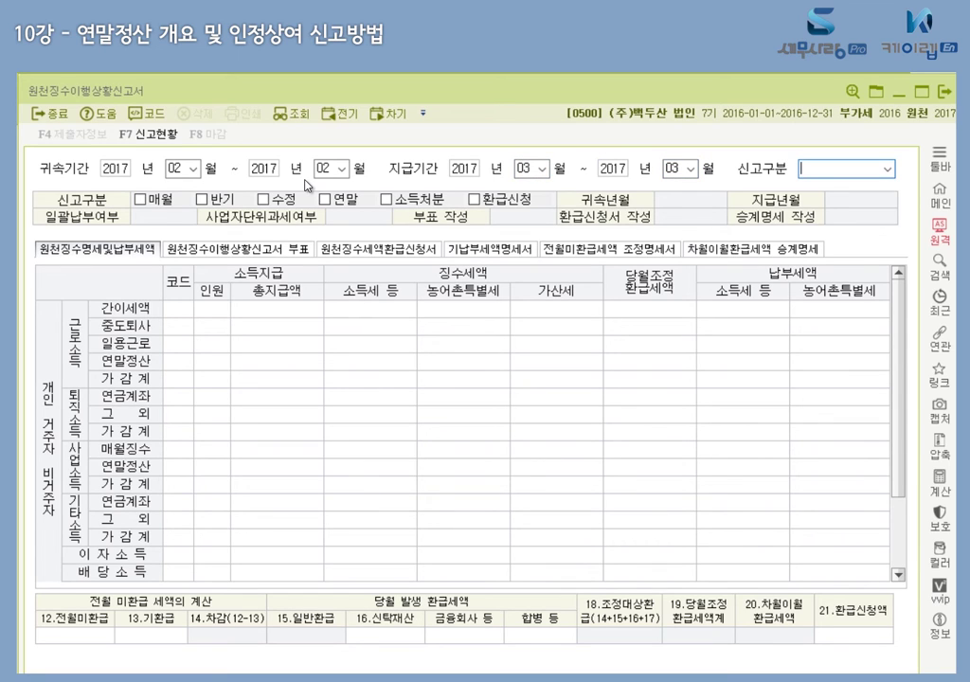
pyautogui.write('1')
pyautogui.press('Return')
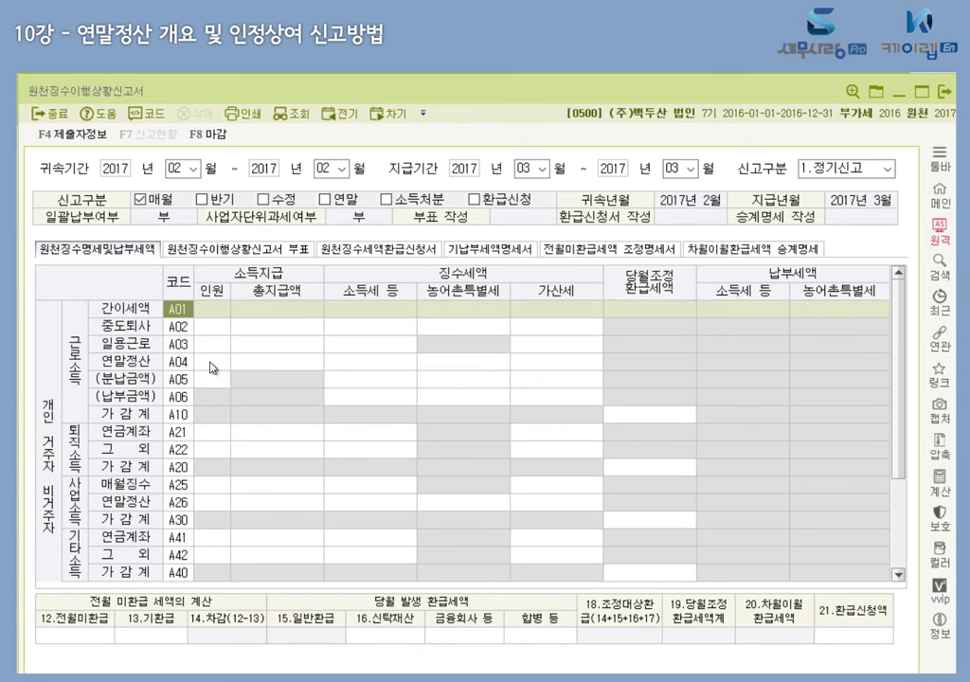
# Step: Mark the return as 소득처분 and fill row A04 연말정산 with 1 person, 100,000,000 total payment and 30,000,000 income tax
pyautogui.click(387, 200)
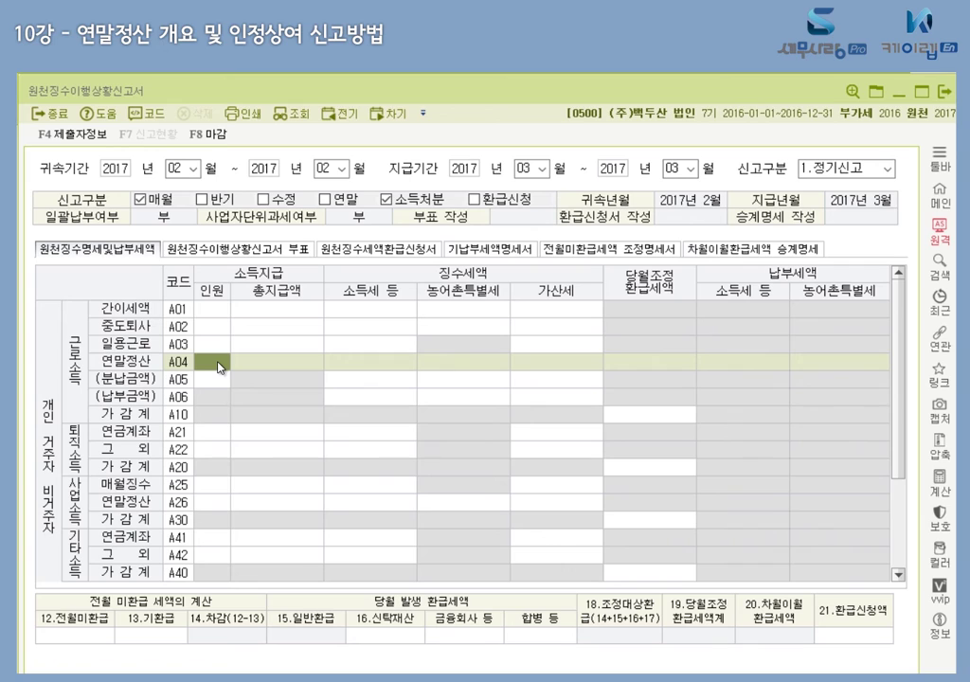
pyautogui.write('1')
pyautogui.press('Return')
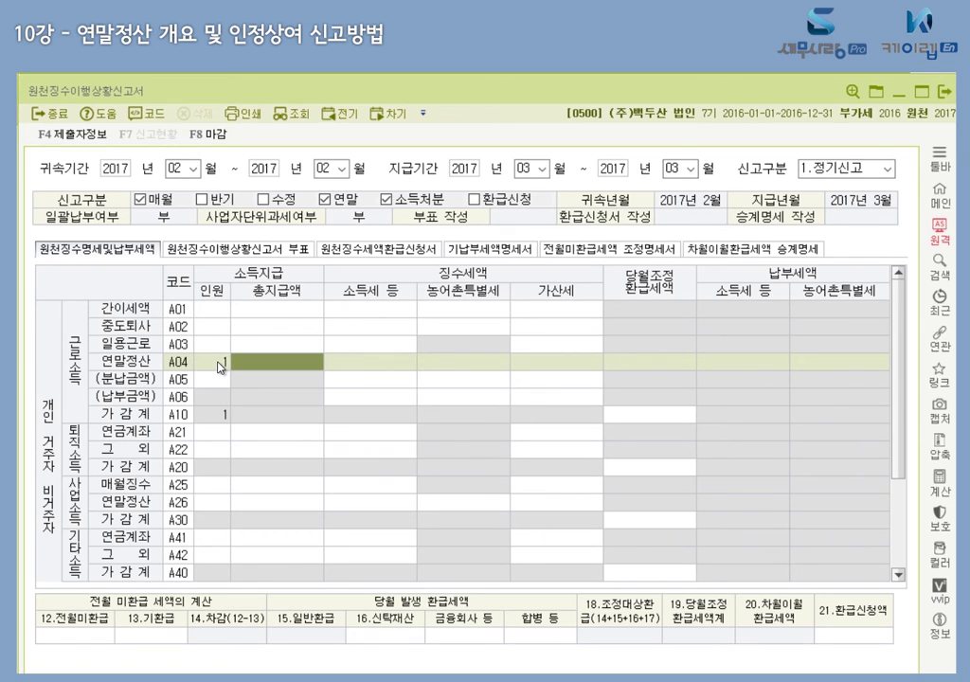
pyautogui.write('100000000')
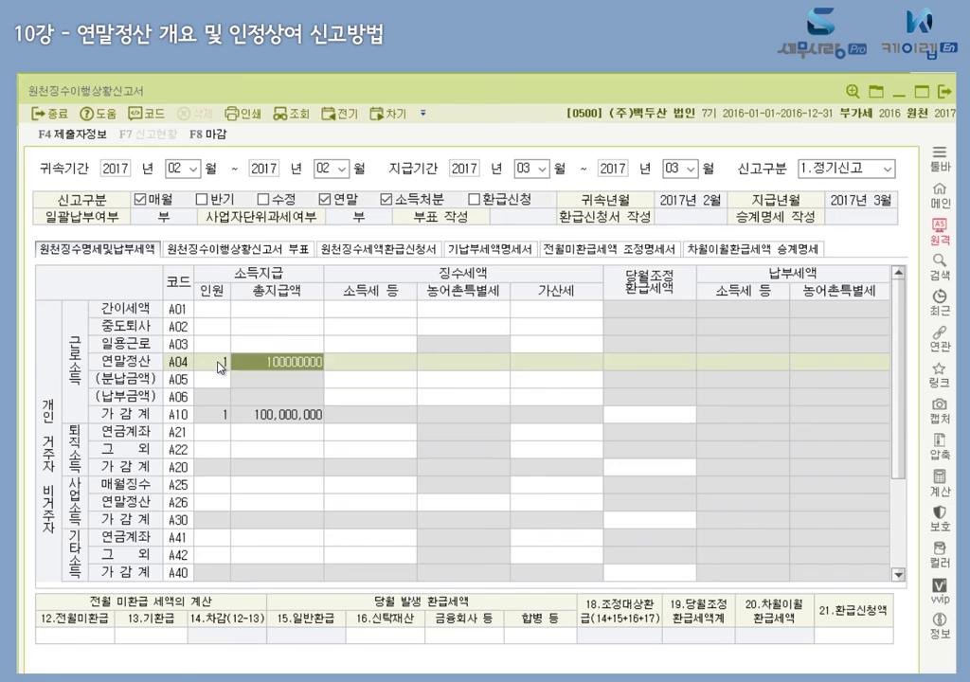
pyautogui.press('Return')
pyautogui.write('30000000')
pyautogui.press('Return')
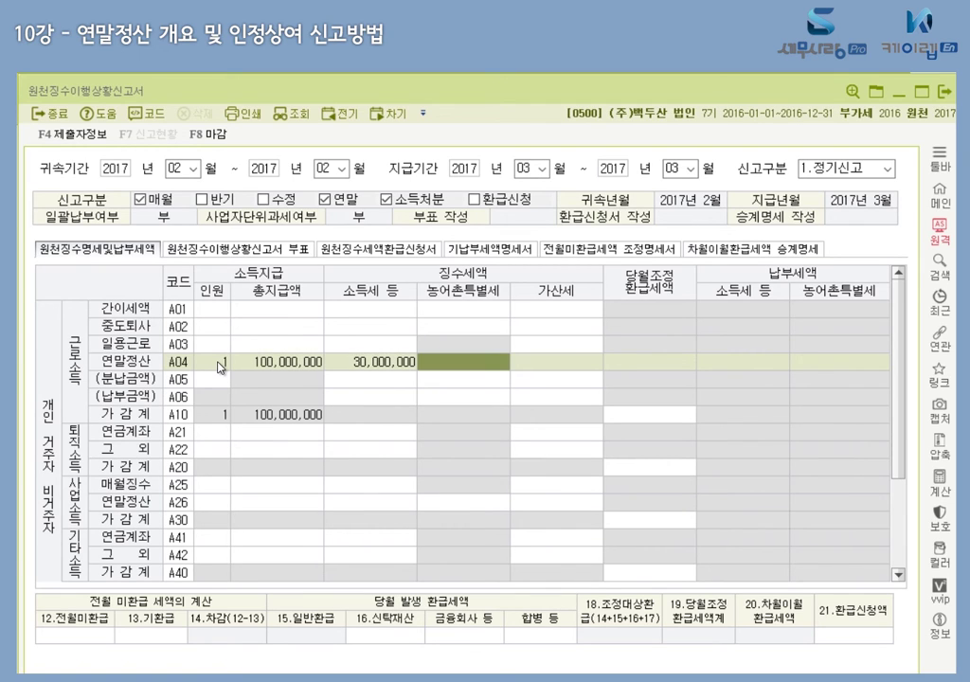
# Step: Enter 30,000,000 income tax in row A06 (납부금액) and finalize the return with 마감
pyautogui.click(366, 403)
pyautogui.write('30000000')
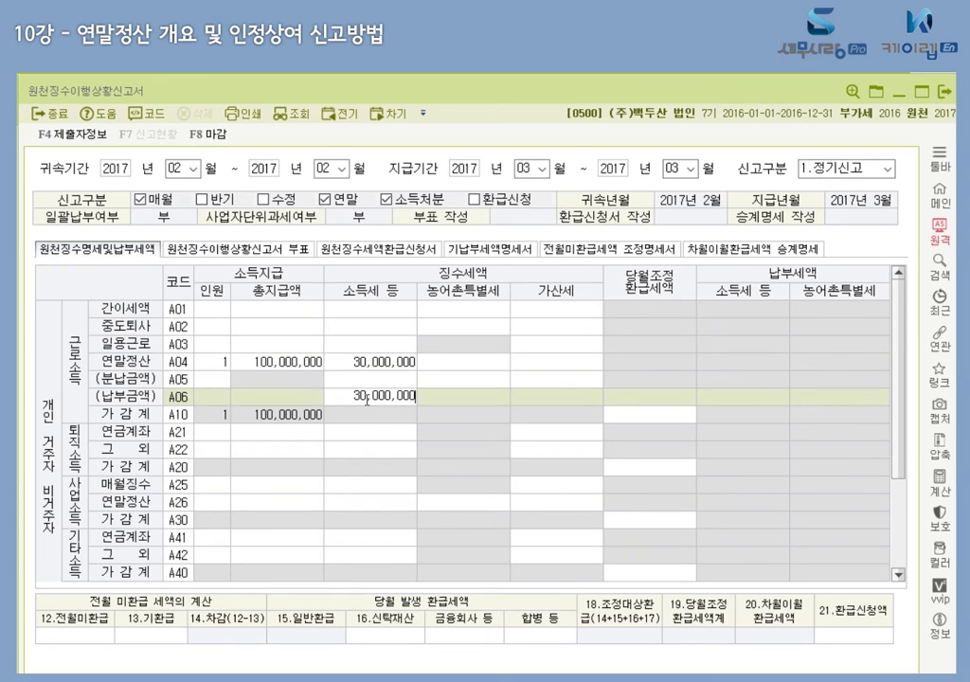
pyautogui.press('Return')
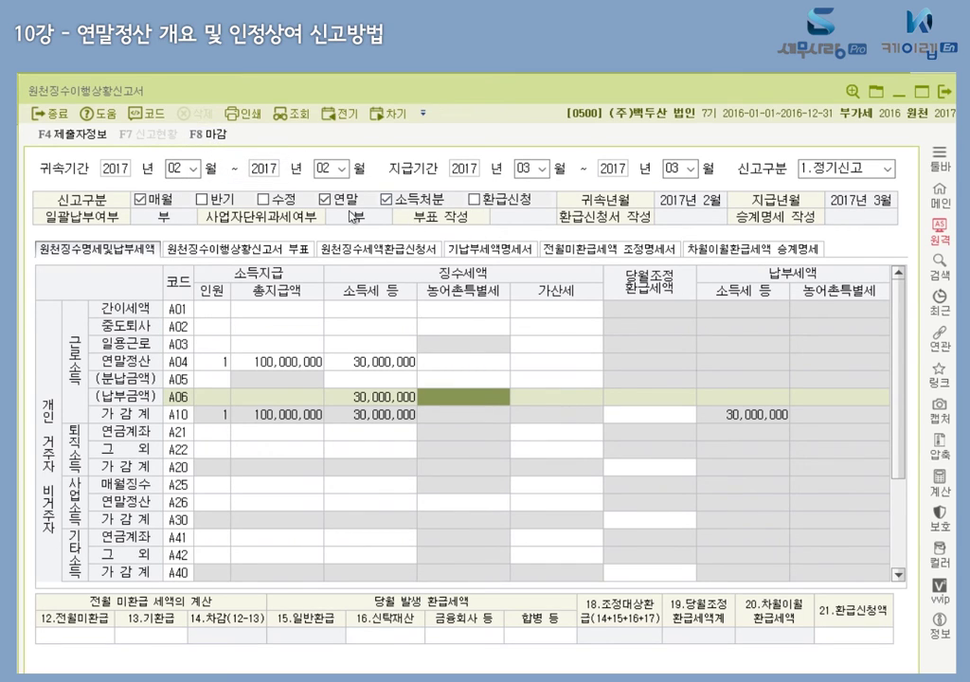
pyautogui.click(202, 132)
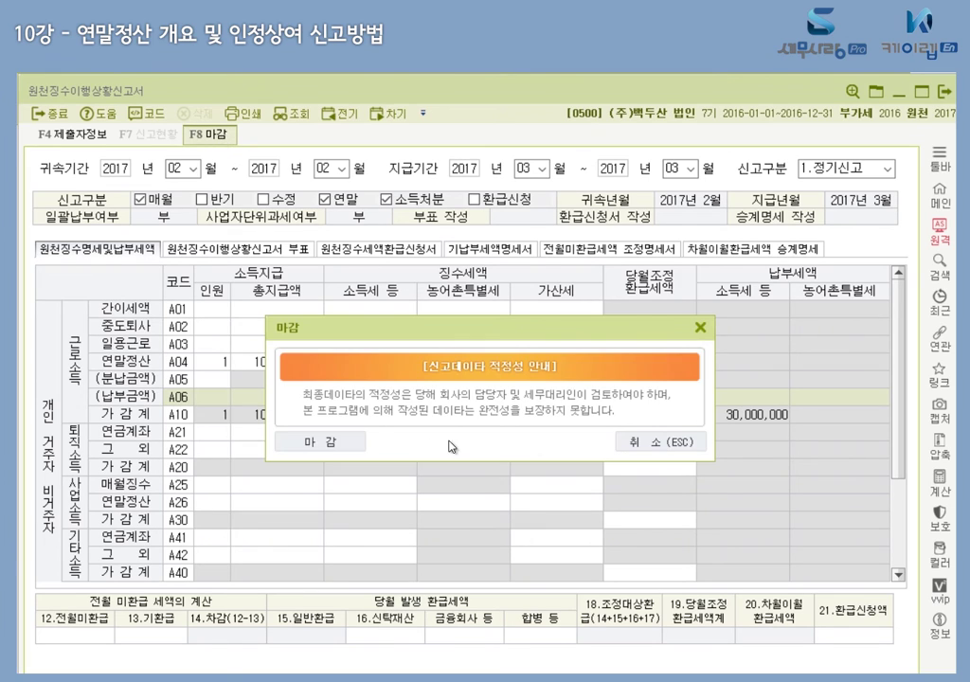
pyautogui.click(318, 441)
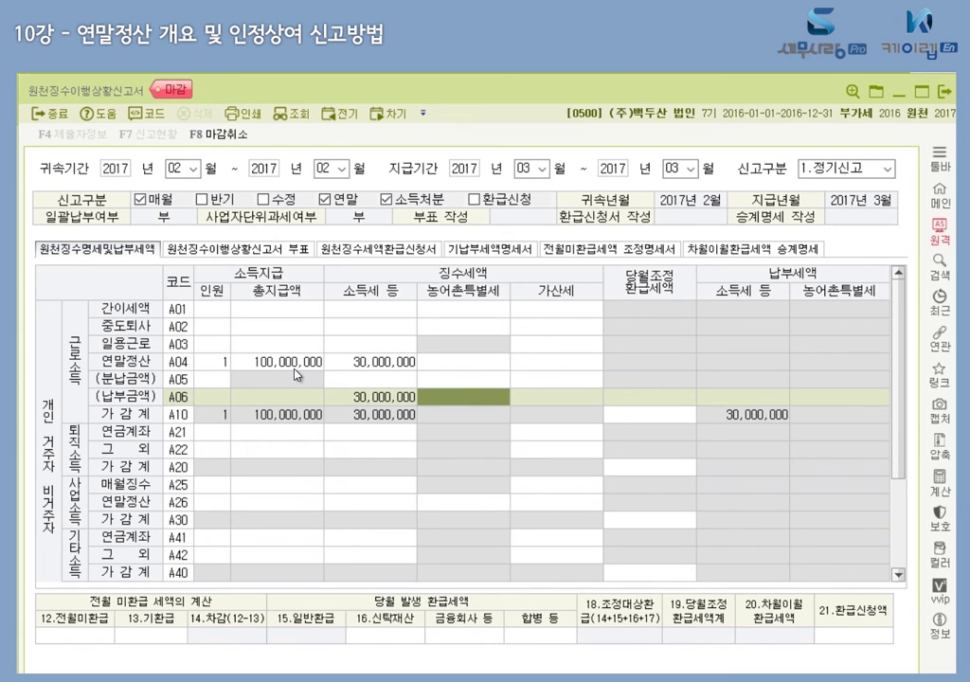
# Step: Load the 정기신고 withholding return with attribution period March 2017 and payment period March 2017
pyautogui.click(197, 170)
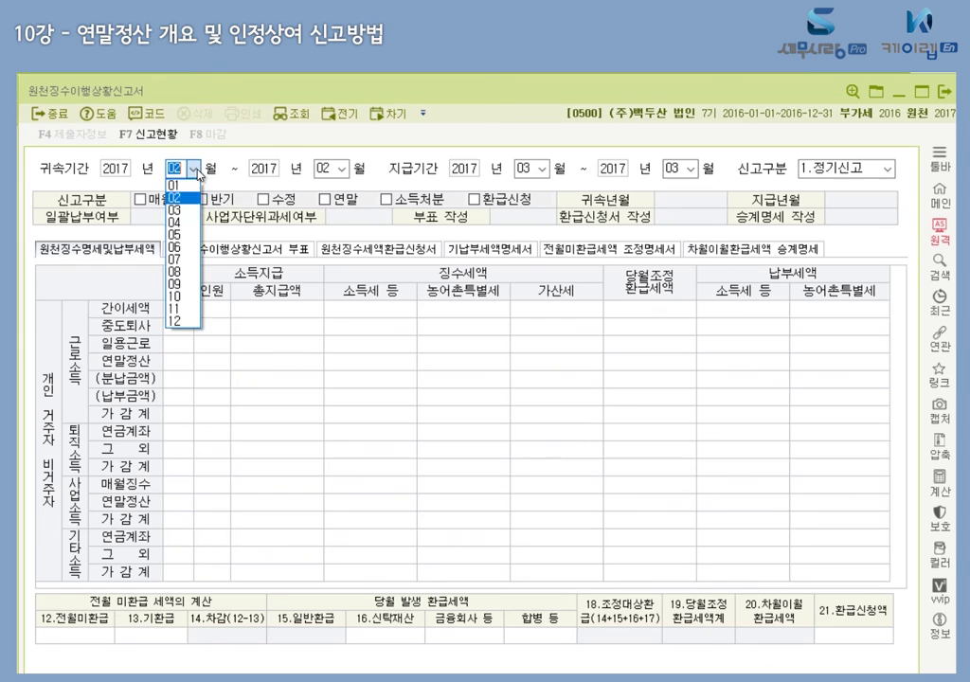
pyautogui.click(189, 210)
pyautogui.press('Return')
pyautogui.write('03')
pyautogui.press('Return')
pyautogui.press('Return')
pyautogui.press('Return')
pyautogui.press('Return')
pyautogui.press('Return')
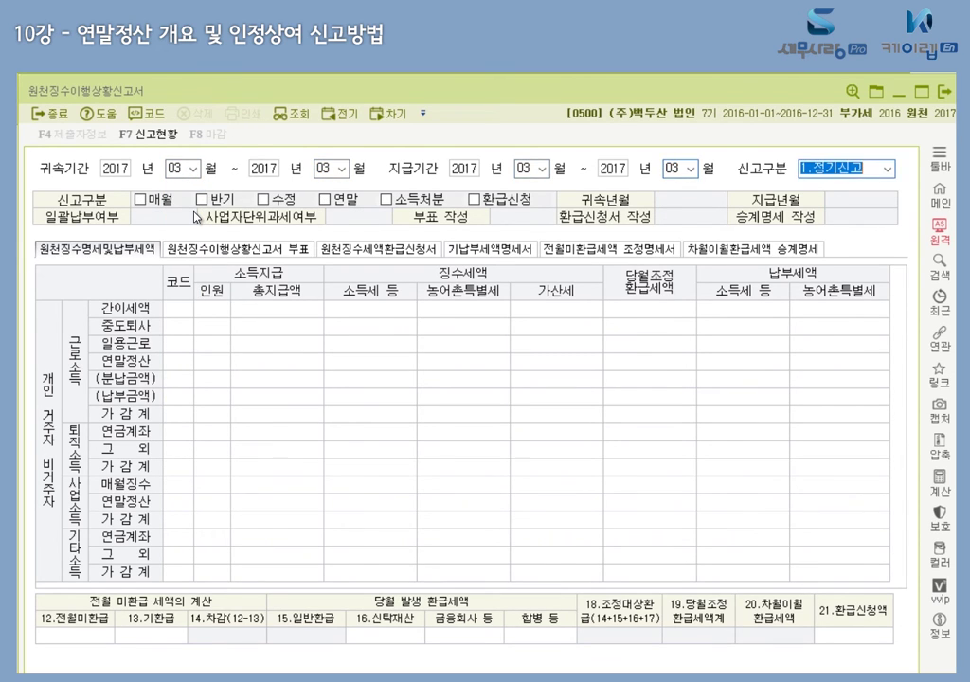
pyautogui.press('Return')
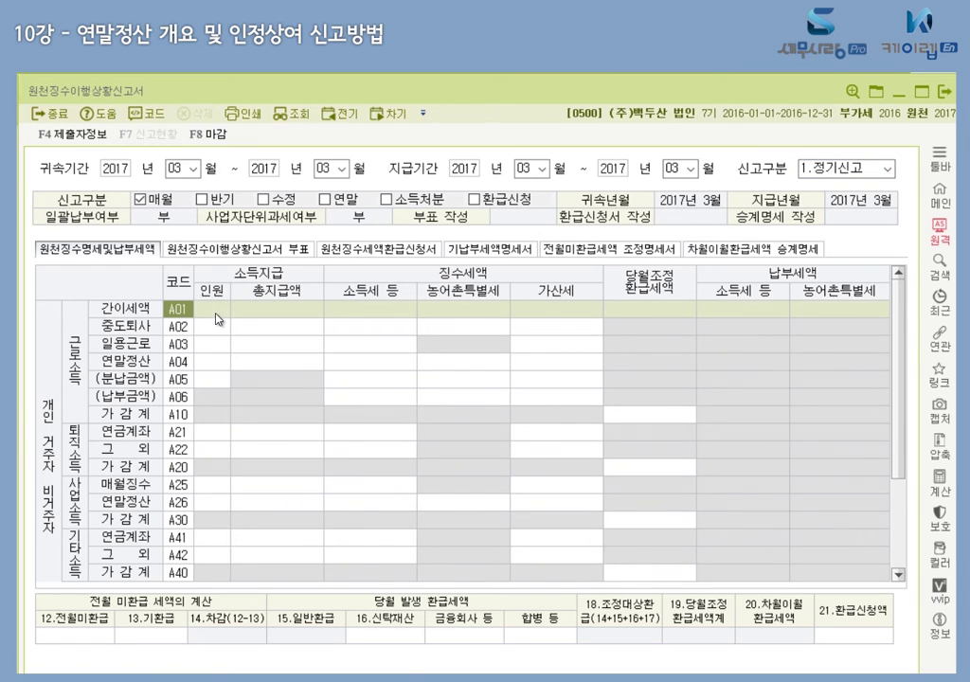
# Step: Fill row A01 간이세액 with 20 people, 80,000,000 total payment and 950,000 income tax
pyautogui.click(217, 314)
pyautogui.press('Return')
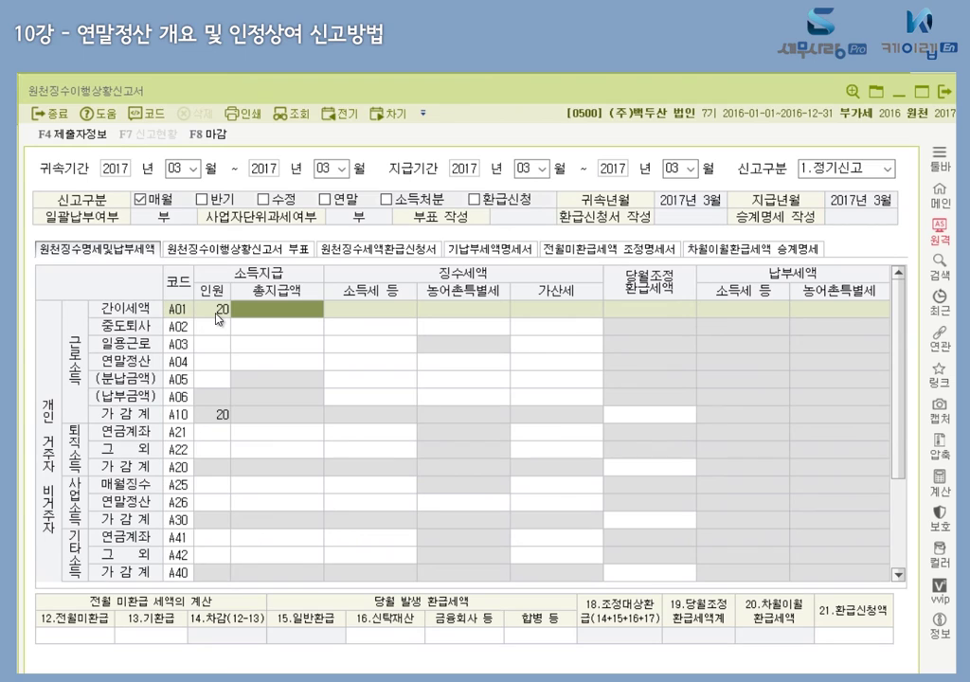
pyautogui.write('80000000')
pyautogui.press('Return')
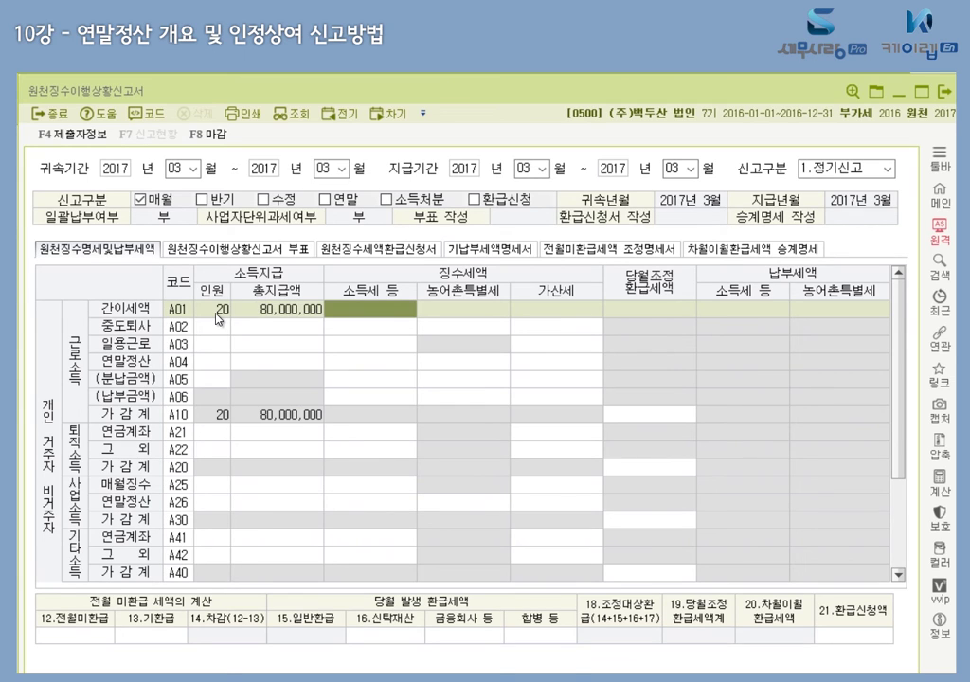
pyautogui.write('950000000')
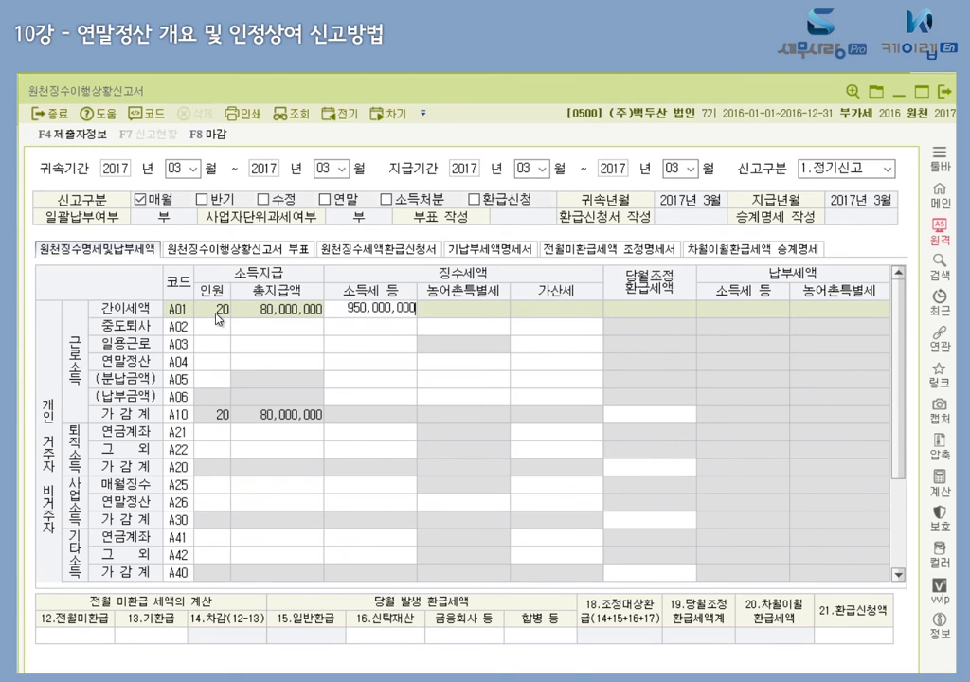
pyautogui.press('BackSpace')
pyautogui.press('BackSpace')
pyautogui.press('BackSpace')
pyautogui.press('Return')
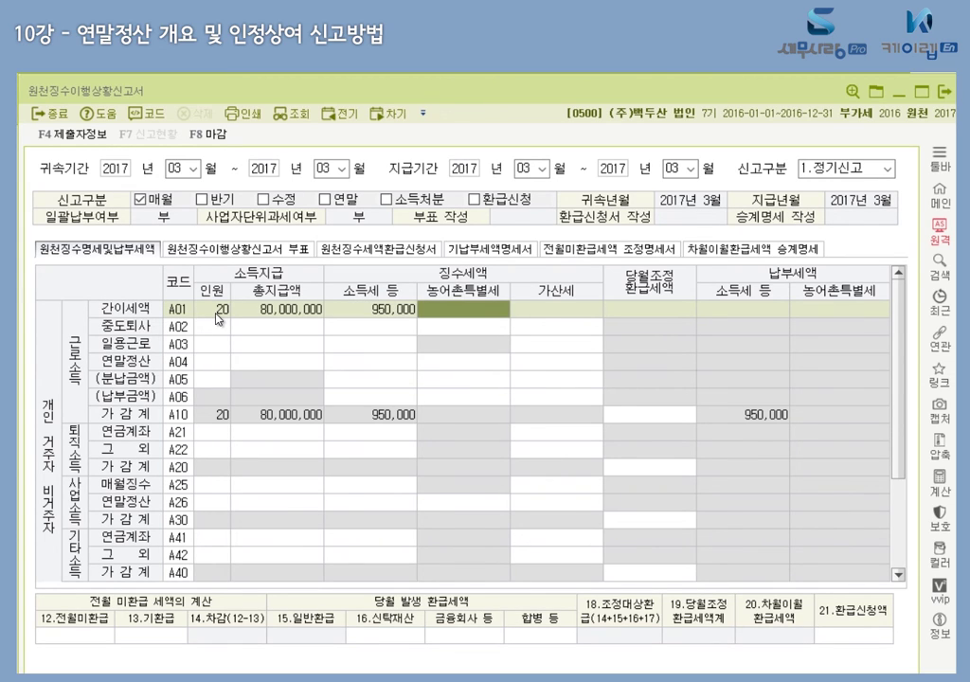
# Step: Finalize the March 2017 withholding return with 마감 and close the return form
pyautogui.click(218, 133)
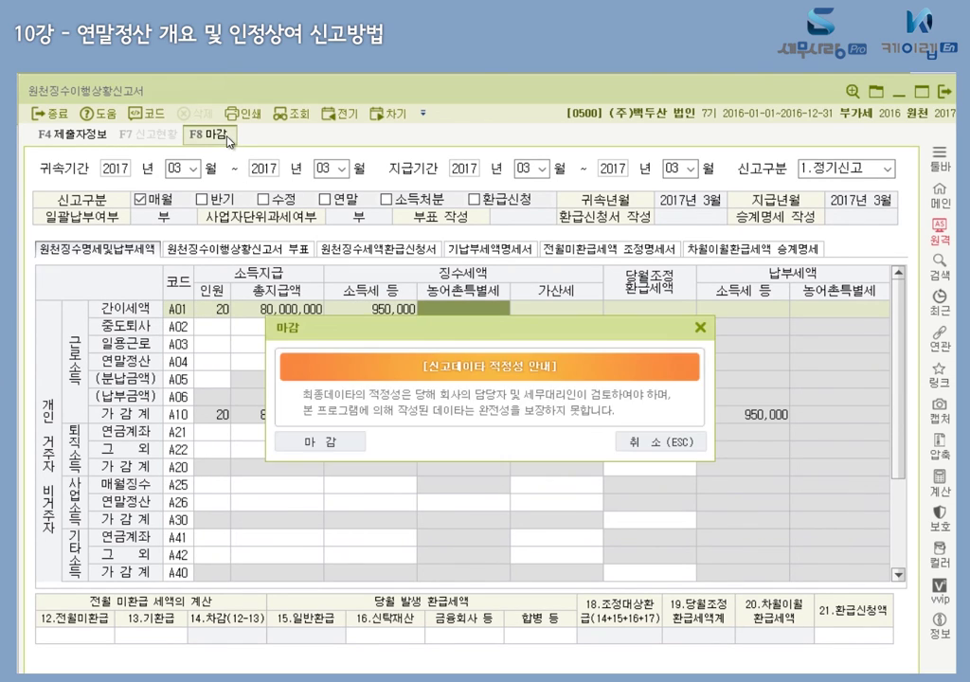
pyautogui.click(343, 450)
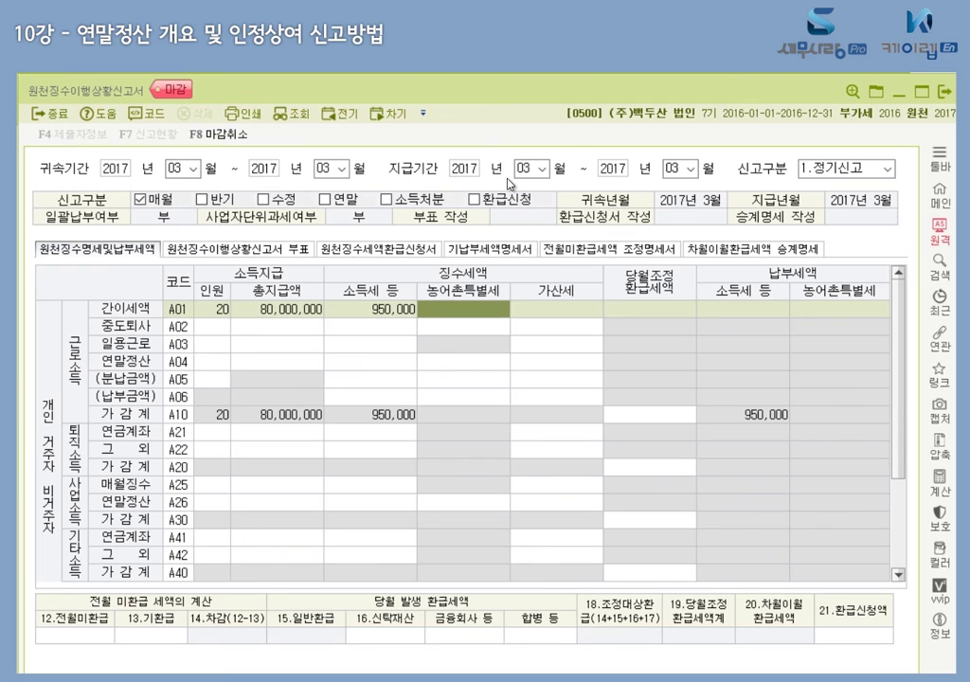
pyautogui.click(944, 92)
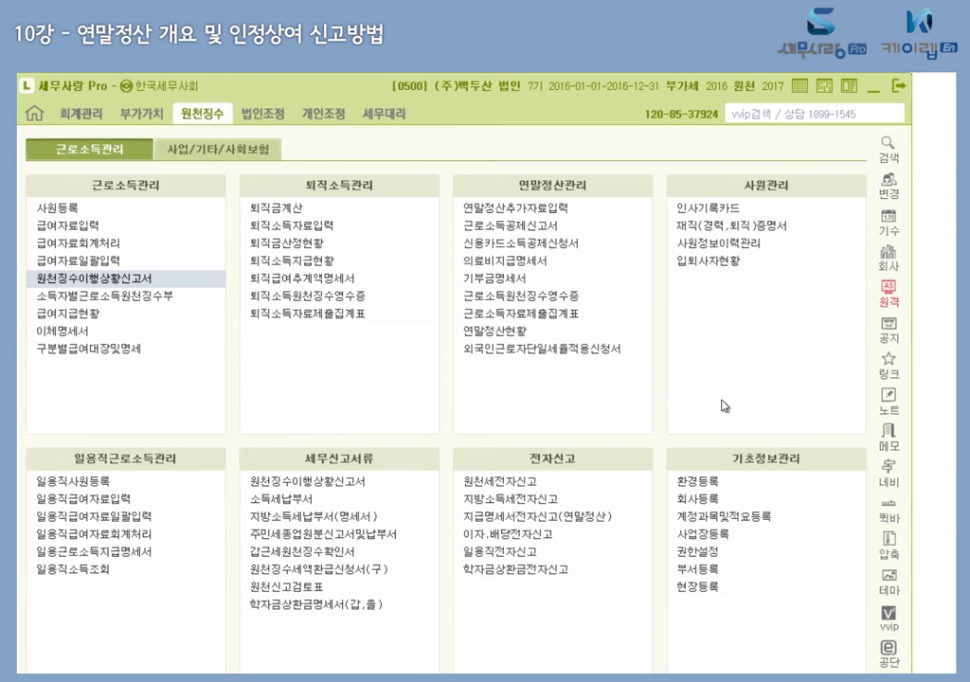
# Step: Open 원천세전자신고, refresh the closing information and keep 신고인구분 as 1.세무대리인신고
pyautogui.click(567, 481)
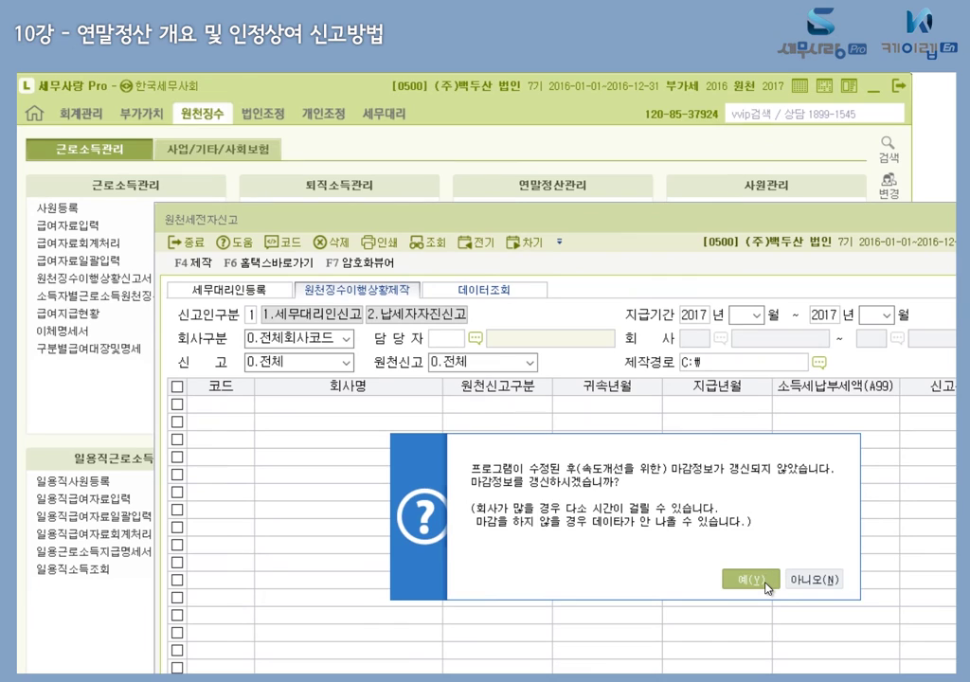
pyautogui.click(765, 583)
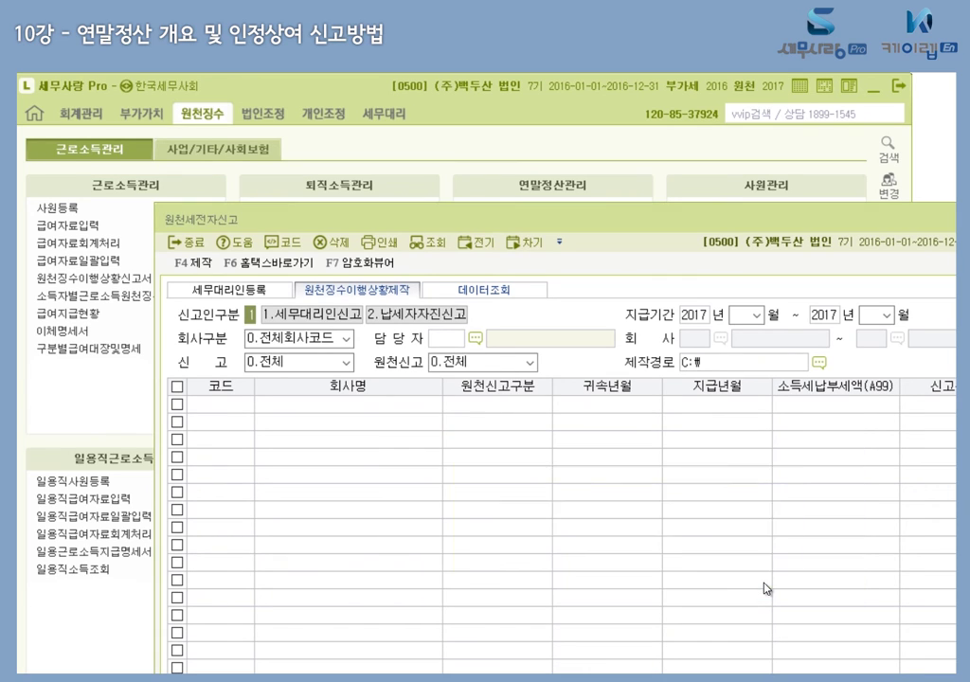
pyautogui.click(684, 548)
pyautogui.press('Return')
pyautogui.press('Return')
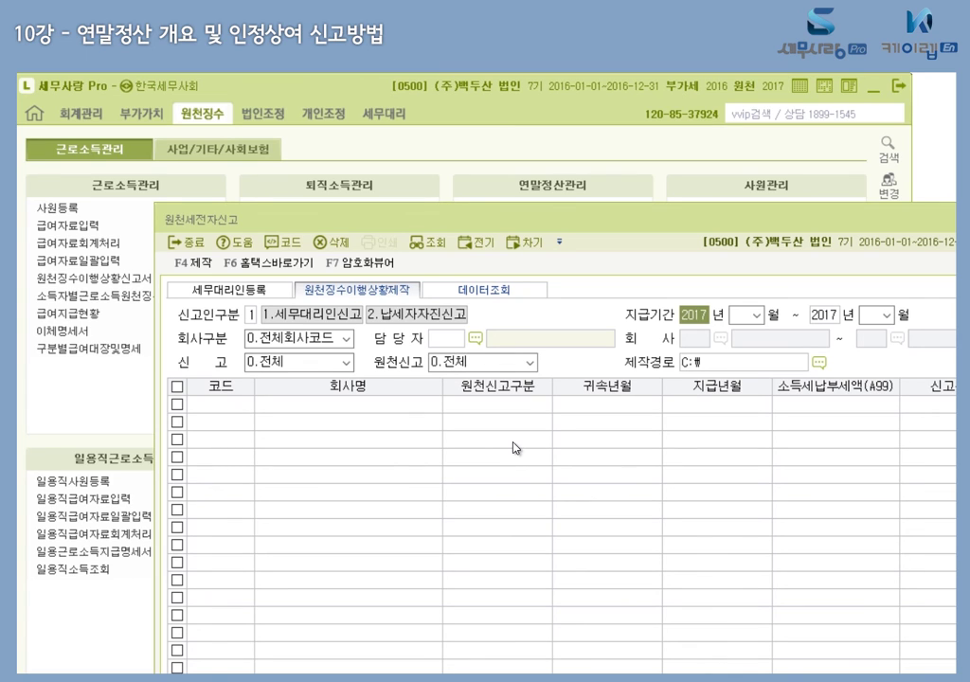
# Step: List the finalized returns of all companies for payment period March 2017 through March 2017, and close the e-filing screen after reviewing them
pyautogui.write('3')
pyautogui.press('Return')
pyautogui.press('Return')
pyautogui.write('3')
pyautogui.press('Return')
pyautogui.press('Return')
pyautogui.press('Return')
pyautogui.press('Return')
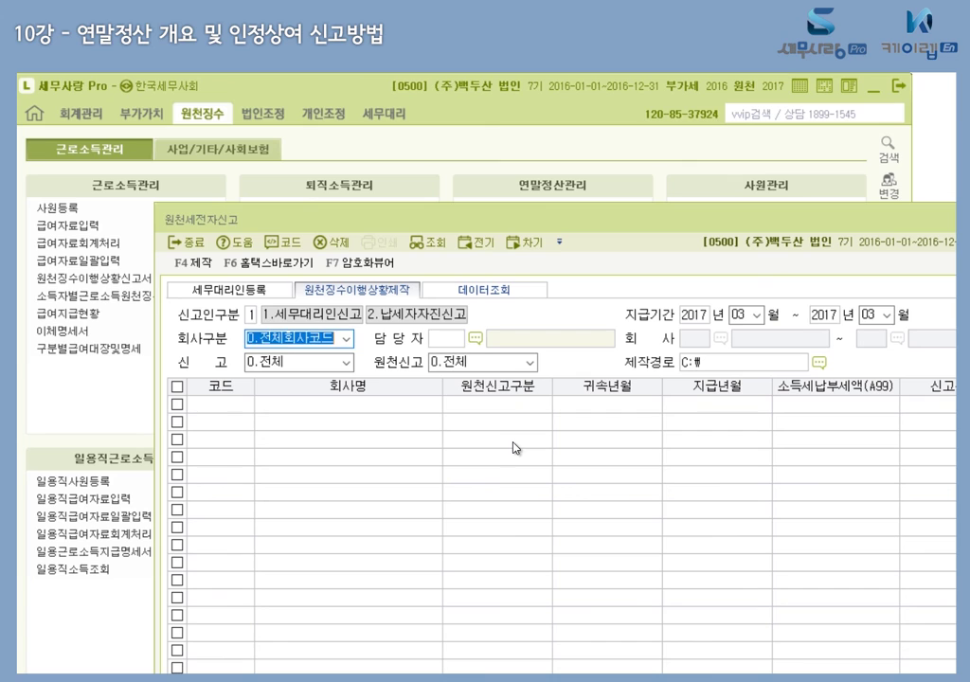
pyautogui.press('Return')
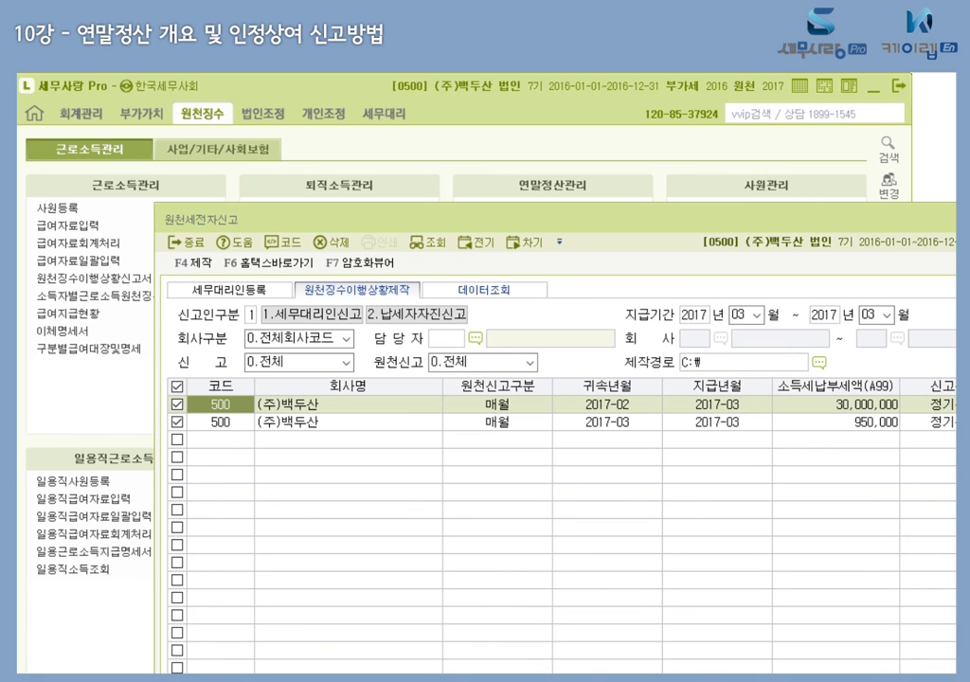
pyautogui.press('Escape')
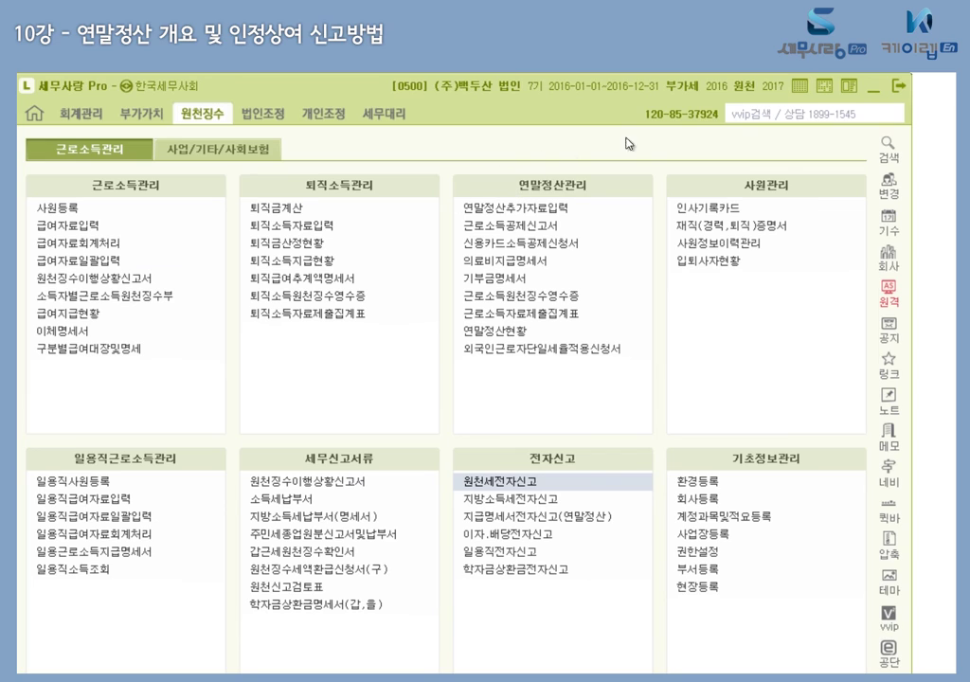
# Step: Change the withholding tax working year (원천 작업년도) to 2016
pyautogui.click(755, 88)
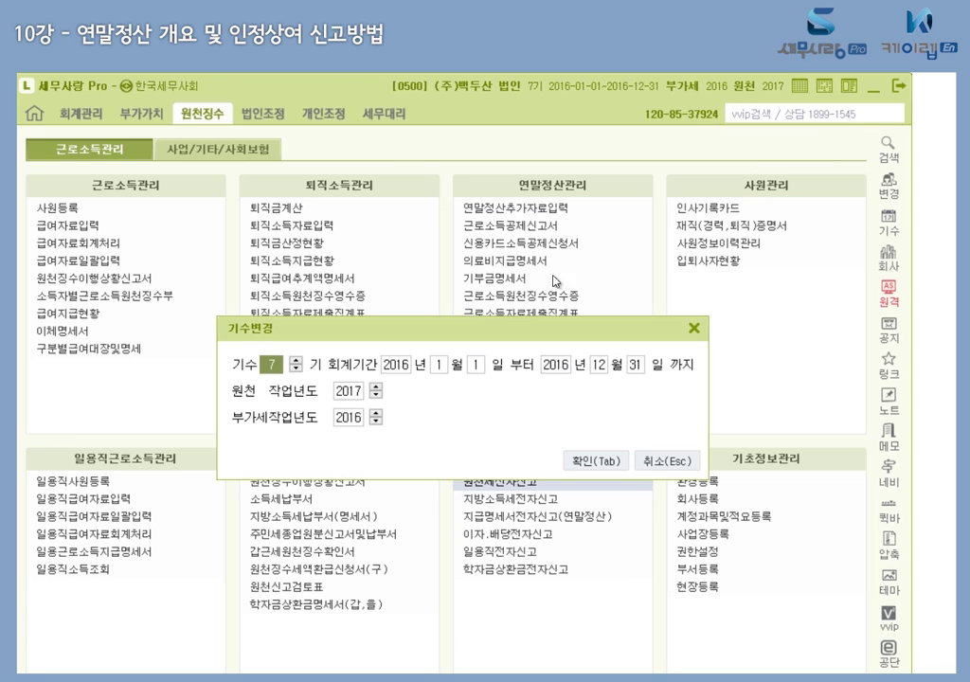
pyautogui.click(376, 394)
pyautogui.click(596, 461)
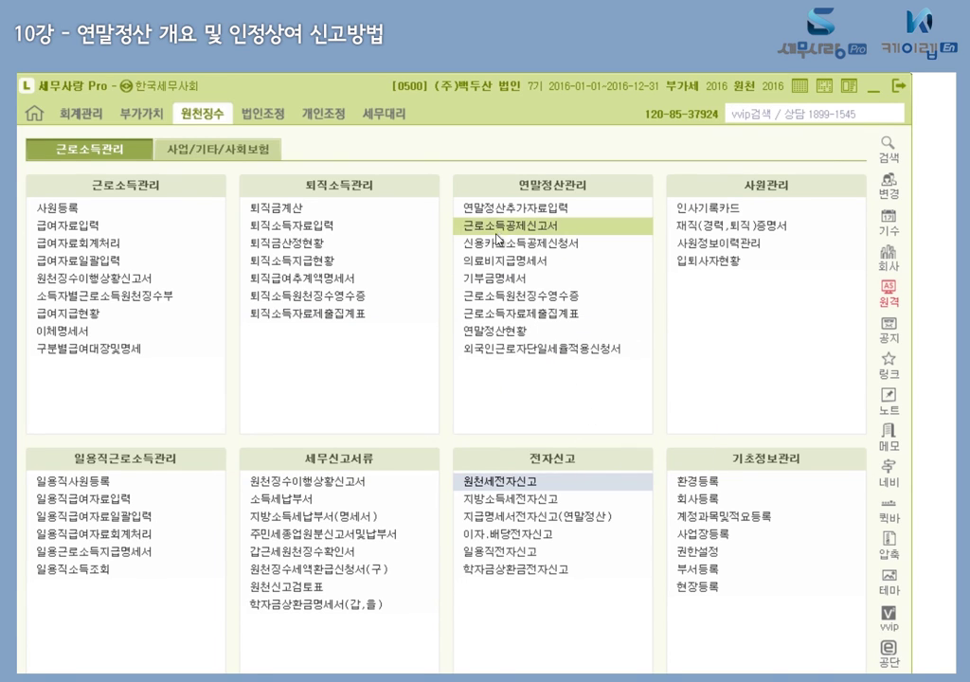
# Step: In 연말정산추가자료입력, examine the first employee's 소득명세 and the entry fields of 13-3.과세대상추가(인정상여추가), leaving them without changes
pyautogui.click(509, 210)
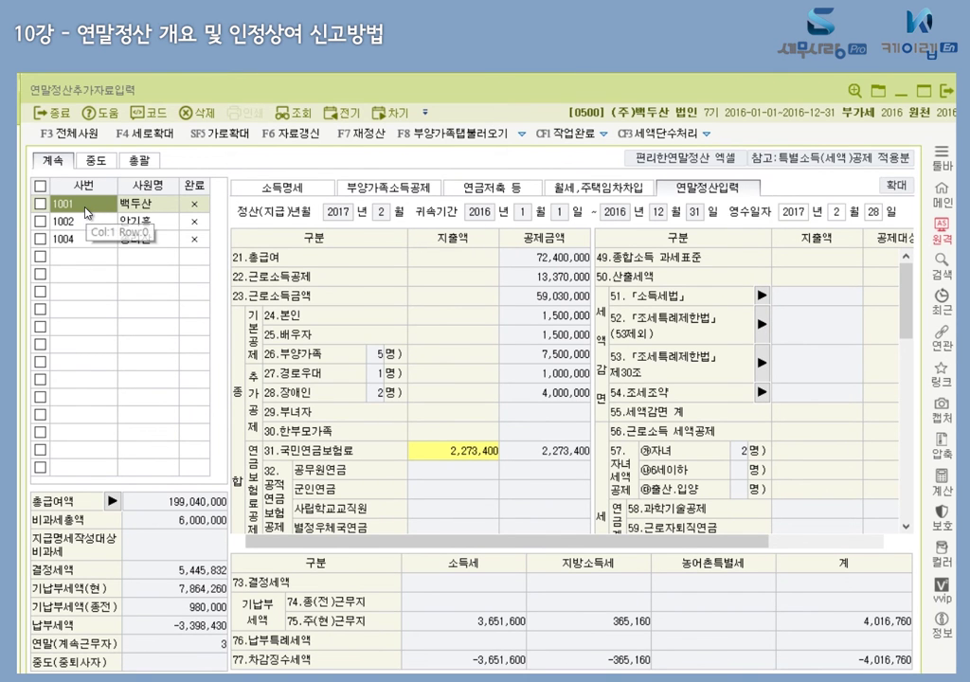
pyautogui.click(285, 190)
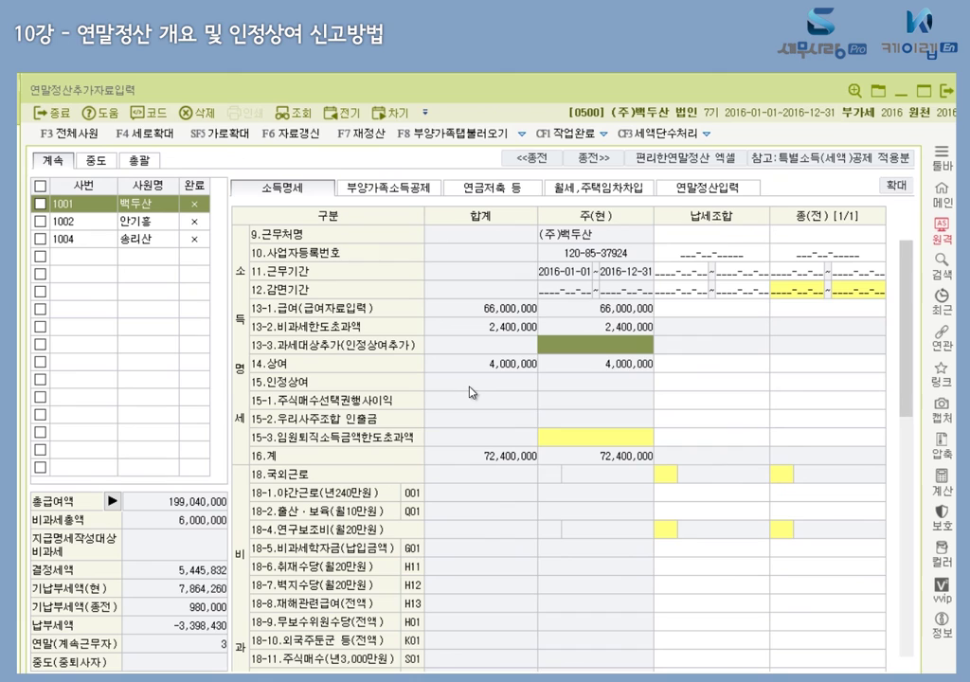
pyautogui.click(606, 349)
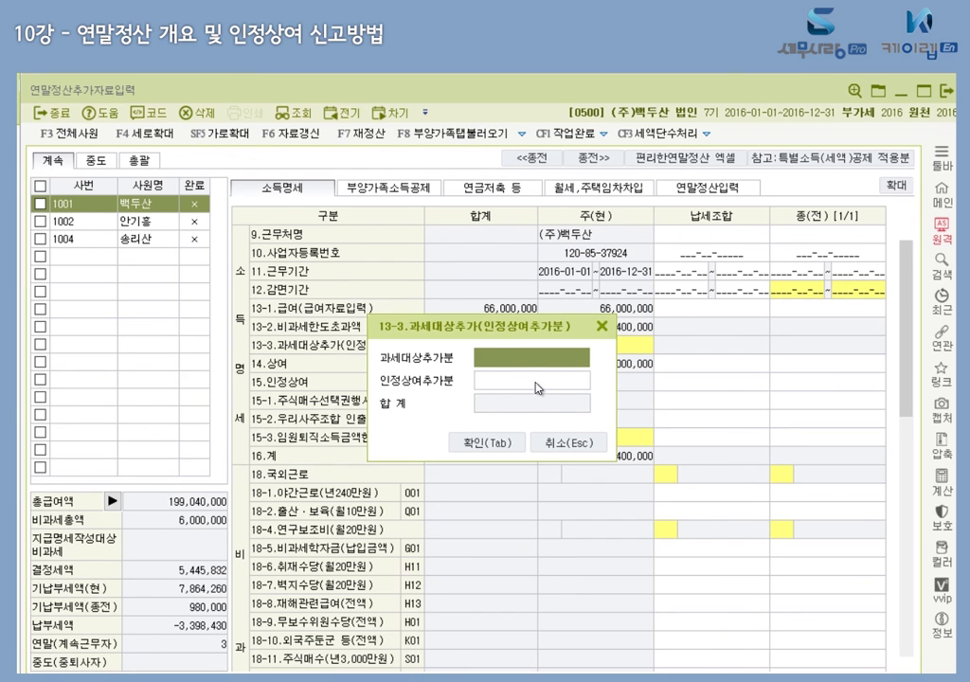
pyautogui.click(566, 444)
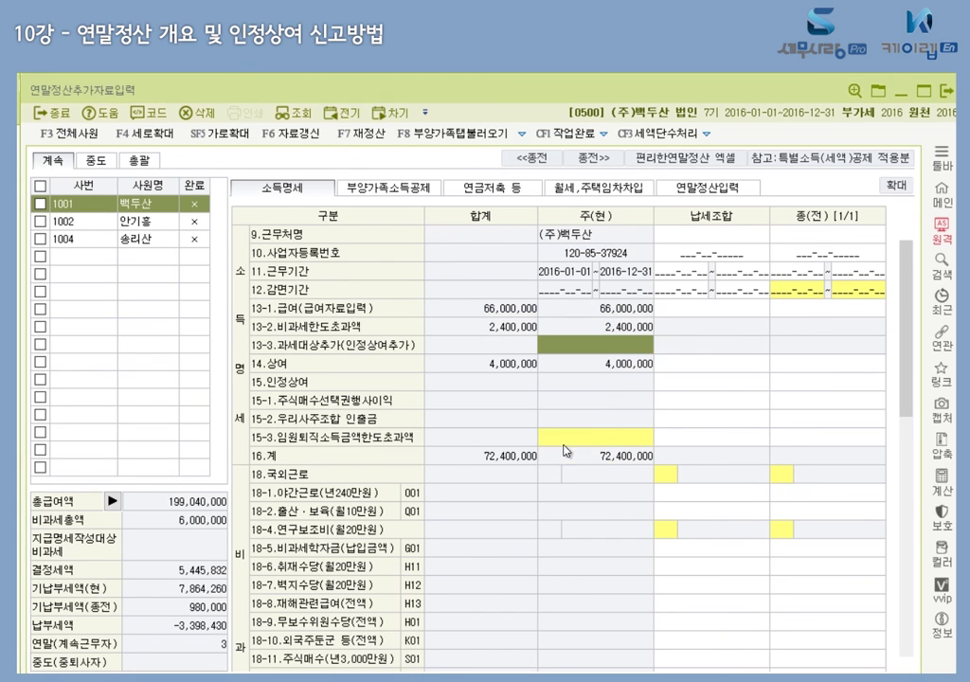